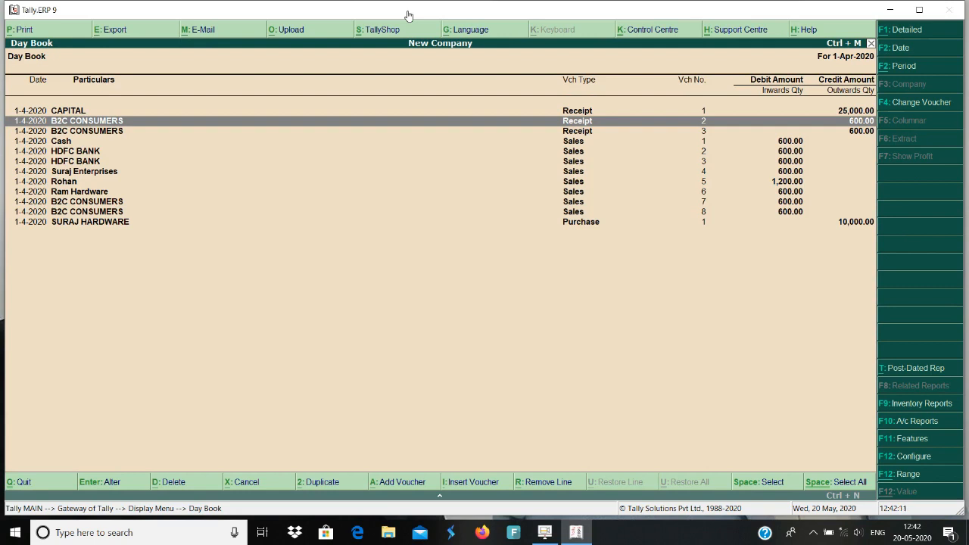
# Open Sales voucher no. 7 for B2C CONSUMERS from the Day Book and go to its party account name.
pyautogui.press('Down')
pyautogui.press('Down')
pyautogui.press('Down')
pyautogui.press('Down')
pyautogui.press('Down')
pyautogui.press('Down')
pyautogui.press('Down')
pyautogui.press('Down')
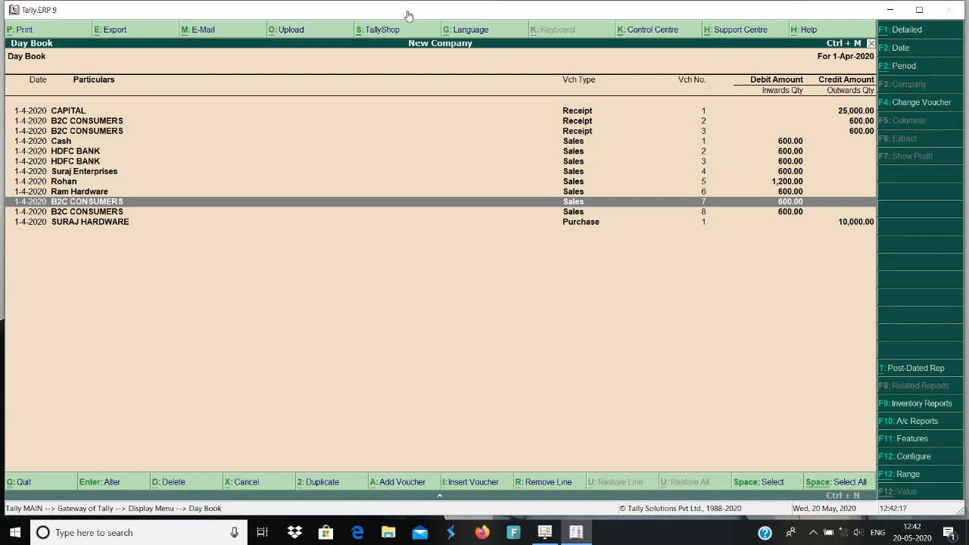
pyautogui.press('Return')
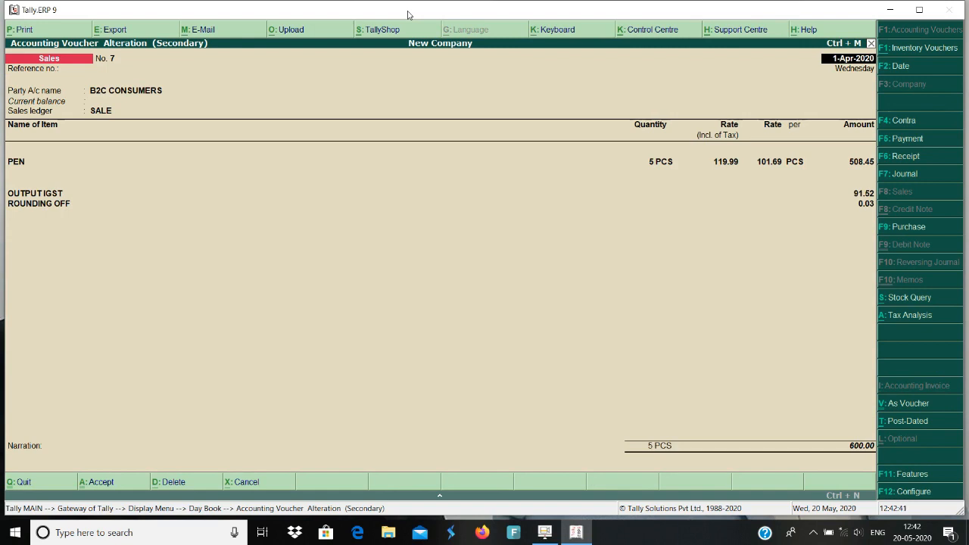
pyautogui.press('Return')
pyautogui.press('Return')
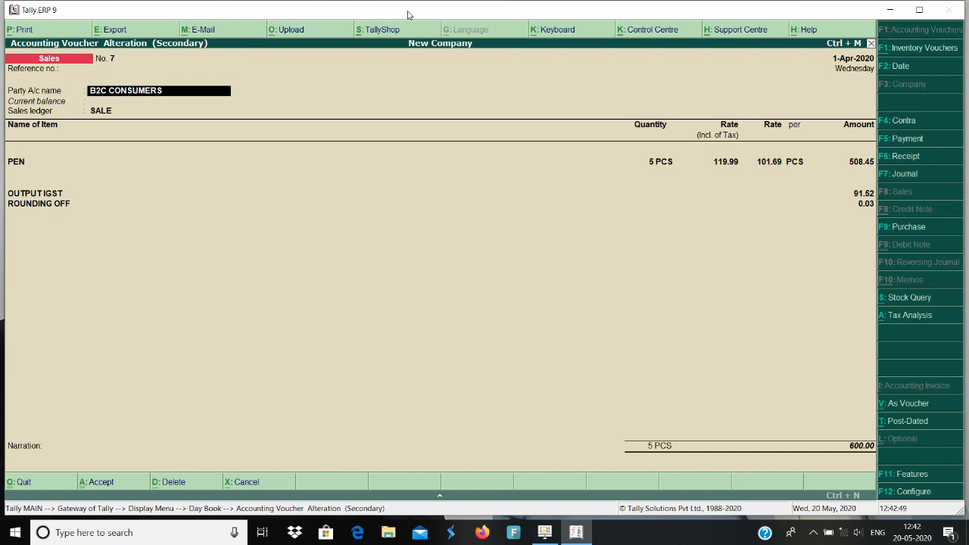
# Open the B2C CONSUMERS ledger from the voucher and examine its group, bill-by-bill and mailing settings up to the country.
pyautogui.hotkey('ctrl', 'Return')
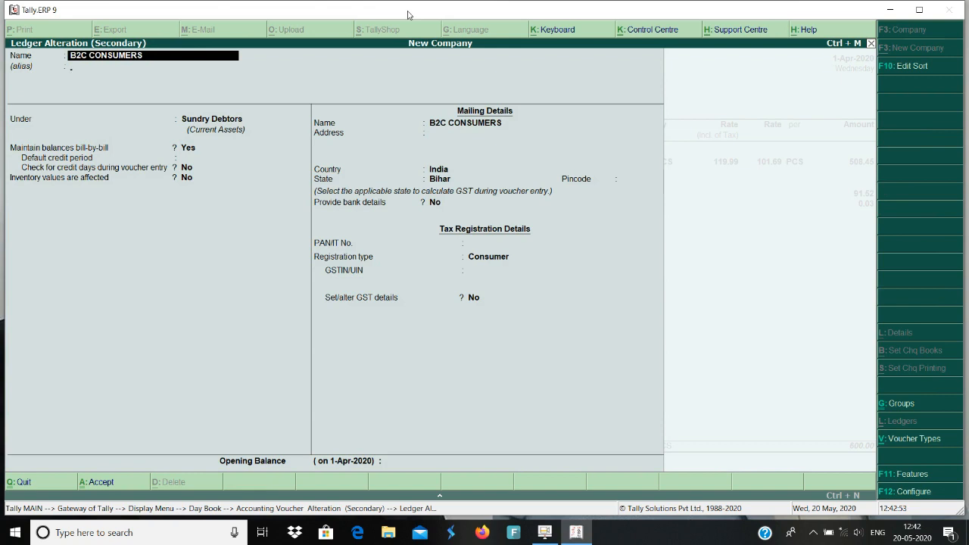
pyautogui.press('Return')
pyautogui.press('Return')
pyautogui.press('Return')
pyautogui.press('Return')
pyautogui.press('Return')
pyautogui.press('Return')
pyautogui.press('Return')
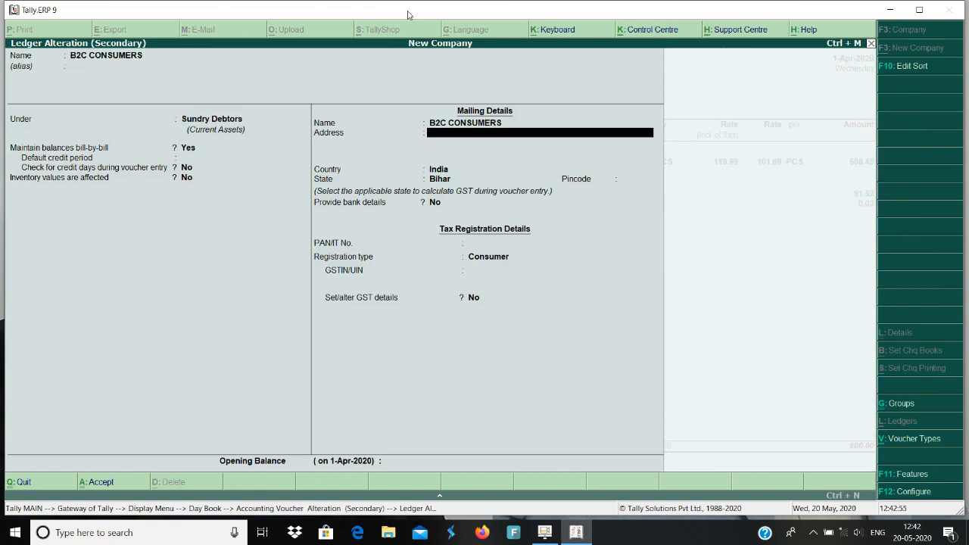
pyautogui.press('Return')
pyautogui.press('Return')
pyautogui.press('BackSpace')
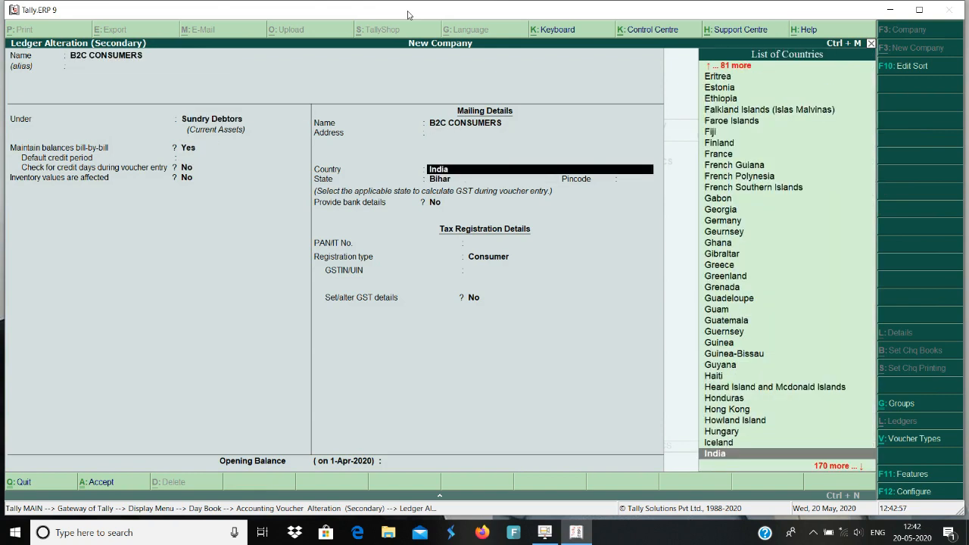
# Examine the ledger's state, GST registration type and GST details, and accept the ledger with its existing values.
pyautogui.press('Return')
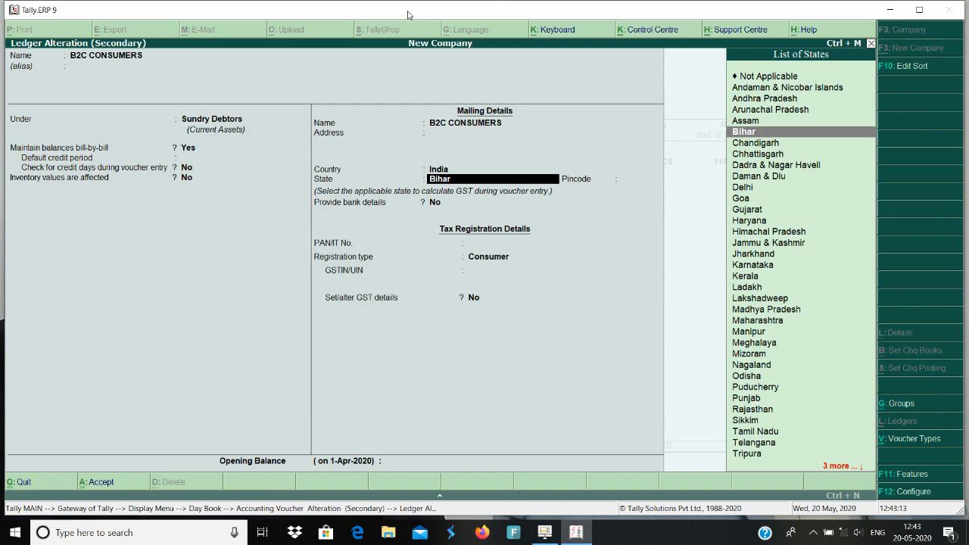
pyautogui.press('Return')
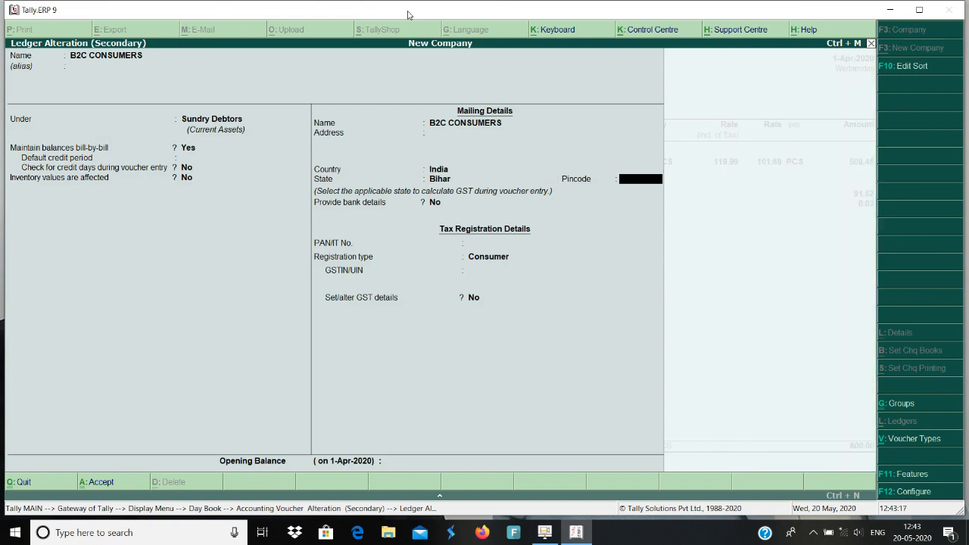
pyautogui.press('Return')
pyautogui.press('Return')
pyautogui.press('Return')
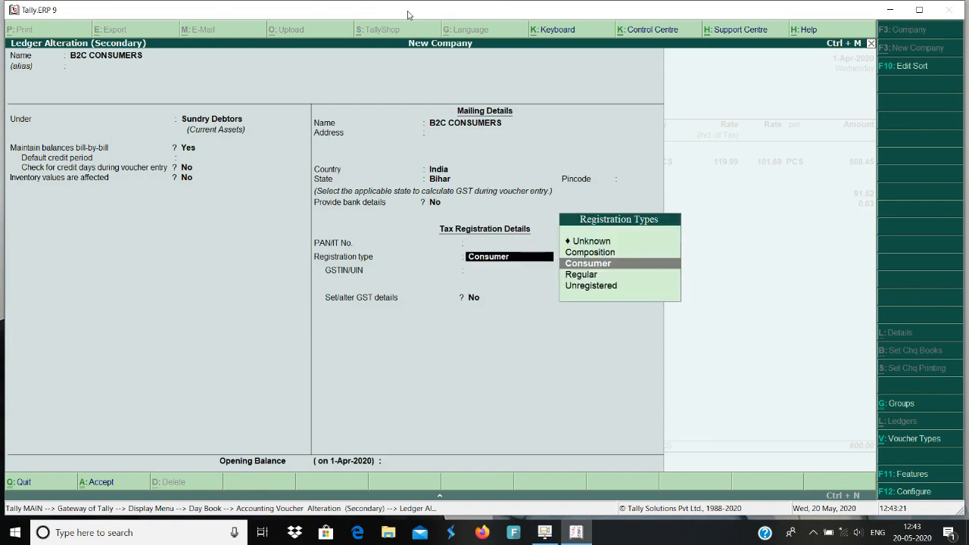
pyautogui.press('Return')
pyautogui.press('Return')
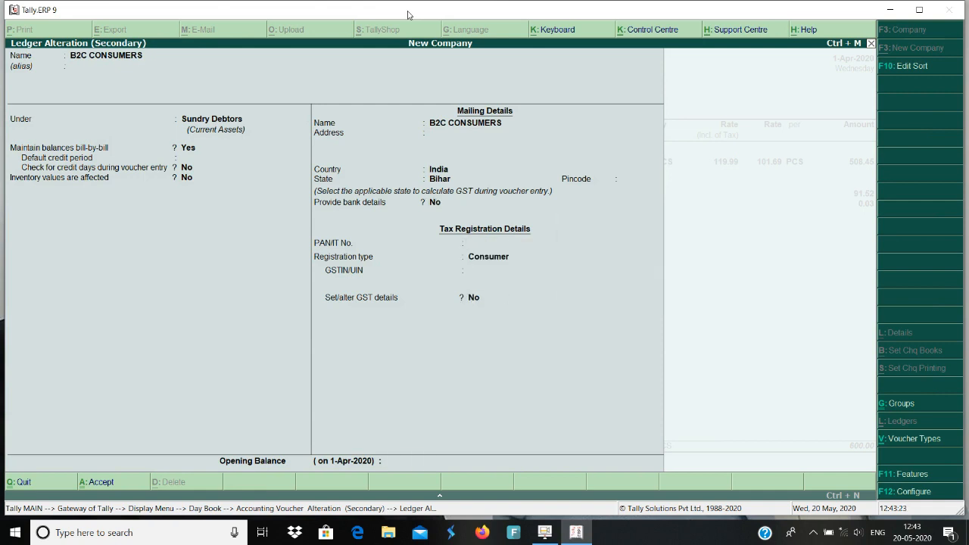
pyautogui.press('Return')
pyautogui.press('Return')
# Open the voucher's party details and go past the despatch and order details to the buyer's name.
pyautogui.press('Return')
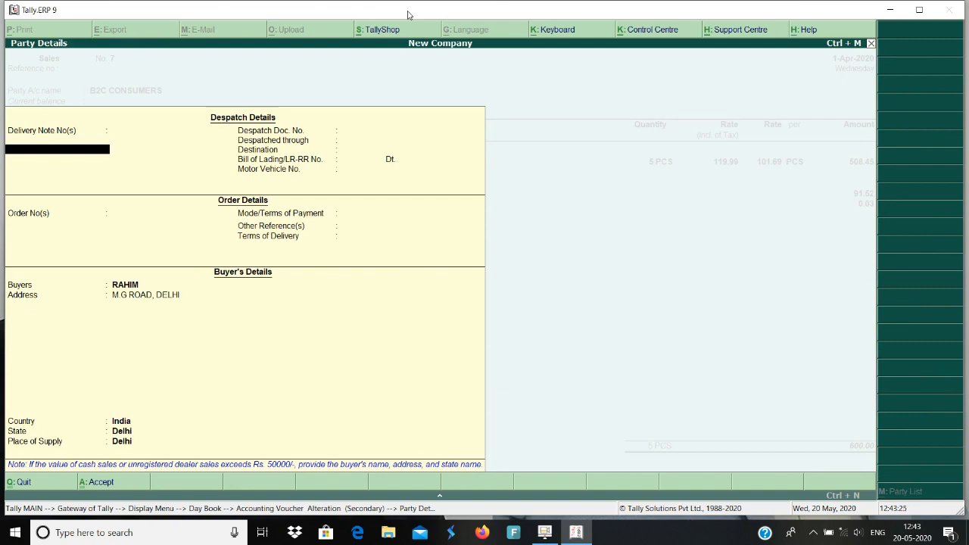
pyautogui.press('Escape')
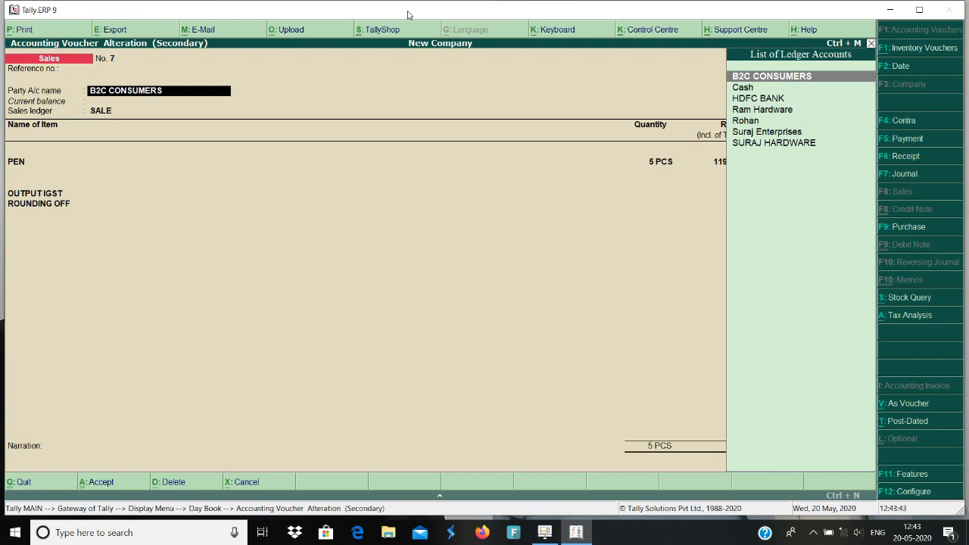
pyautogui.press('Return')
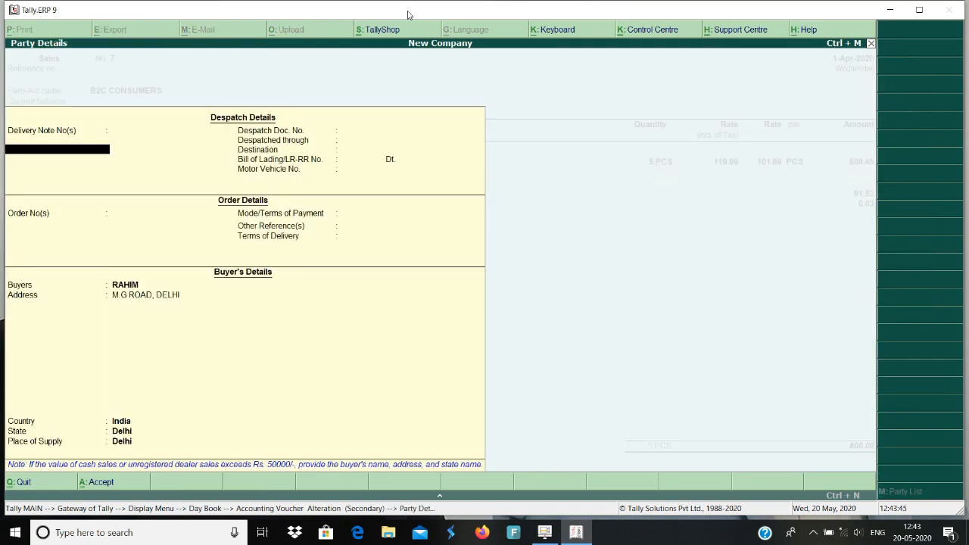
pyautogui.press('Return')
pyautogui.press('Return')
pyautogui.press('Return')
pyautogui.press('Return')
pyautogui.press('Return')
pyautogui.press('Return')
pyautogui.press('Return')
pyautogui.press('Return')
pyautogui.press('Return')
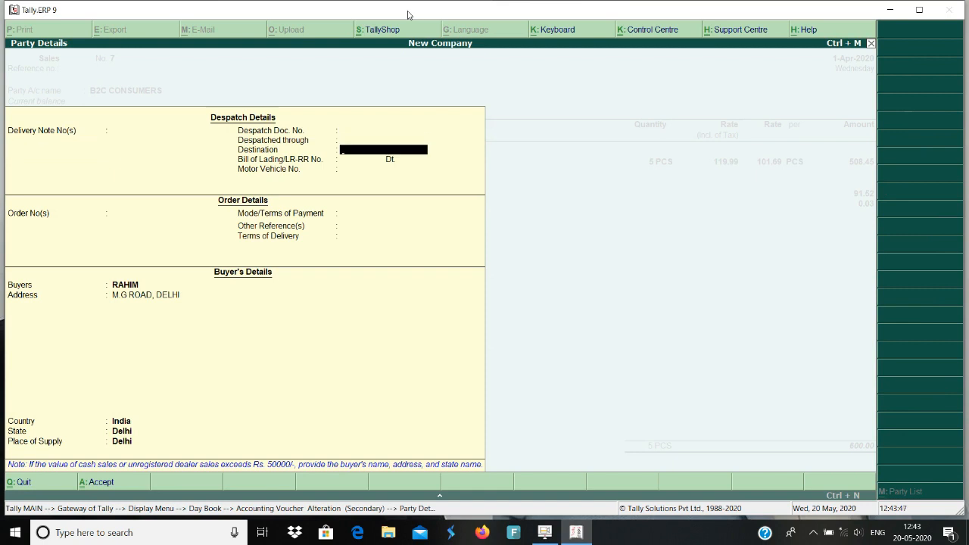
pyautogui.press('Return')
pyautogui.press('Return')
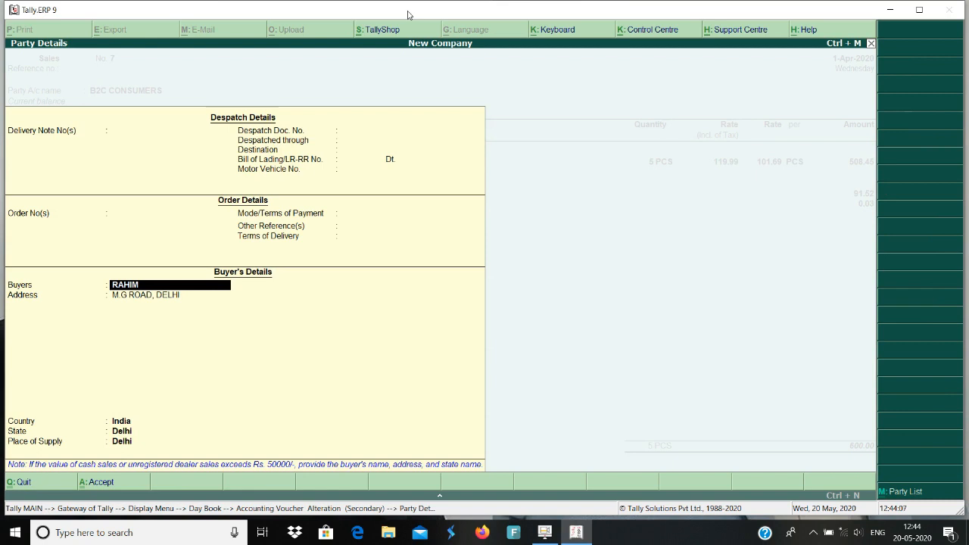
# Examine the buyer's address, country, state and place of supply, and accept the party details as they are.
pyautogui.press('Return')
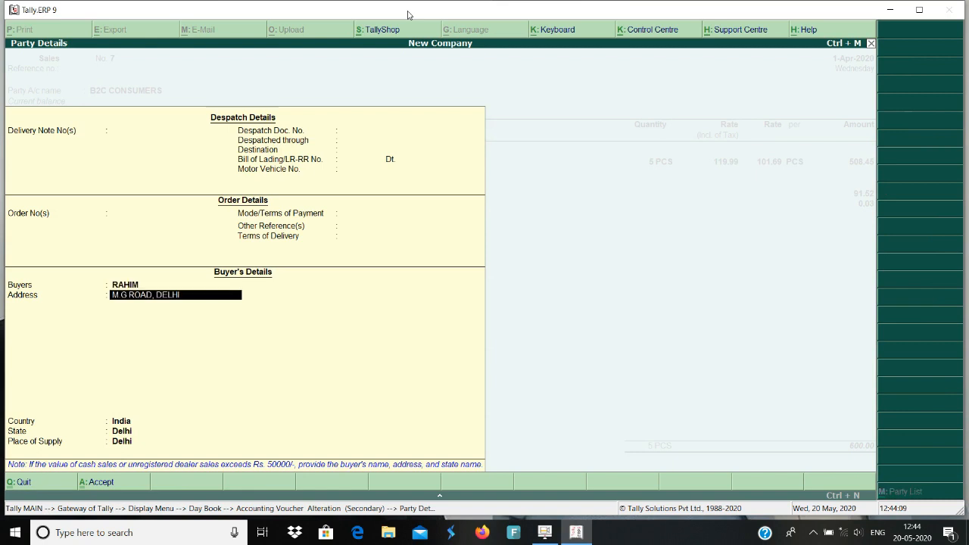
pyautogui.press('Return')
pyautogui.press('Return')
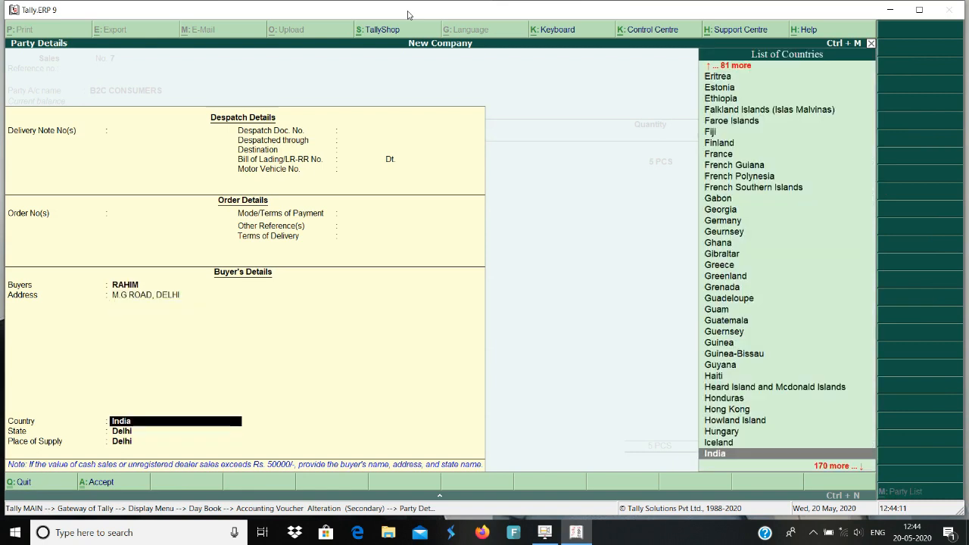
pyautogui.press('Return')
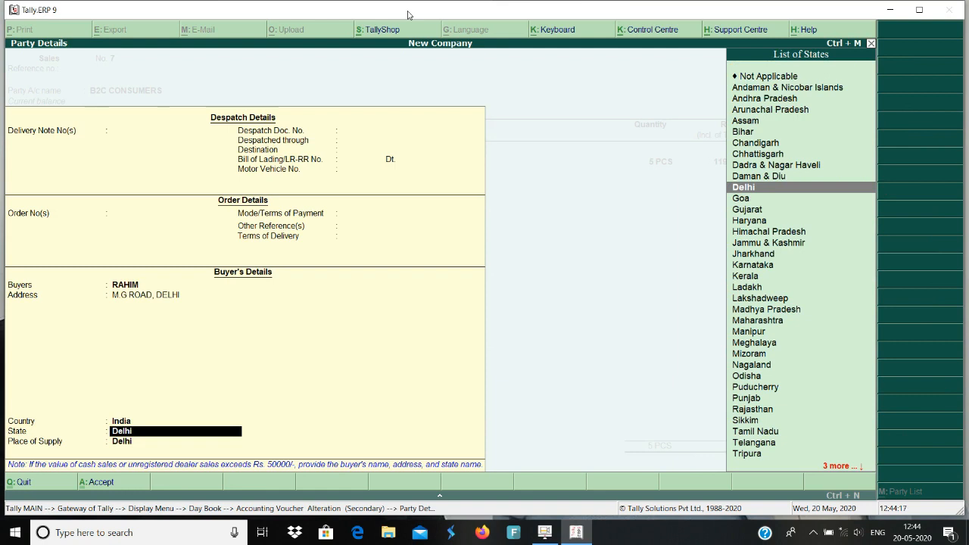
pyautogui.press('Return')
pyautogui.press('Return')
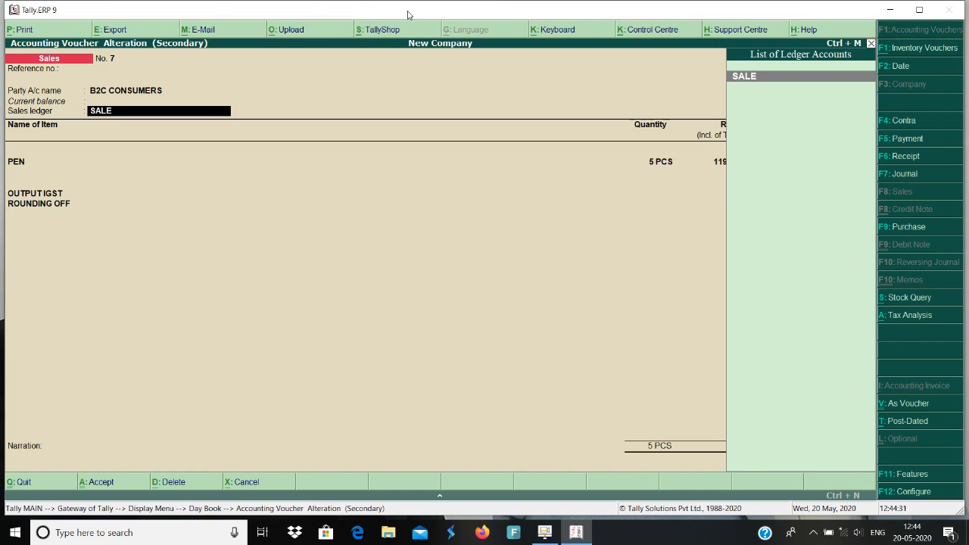
# Review the voucher's sales ledger, PEN item line, OUTPUT IGST and ROUNDING OFF entries, and quit the voucher without saving.
pyautogui.press('Return')
pyautogui.press('Return')
pyautogui.press('Return')
pyautogui.press('Return')
pyautogui.press('Return')
pyautogui.press('Return')
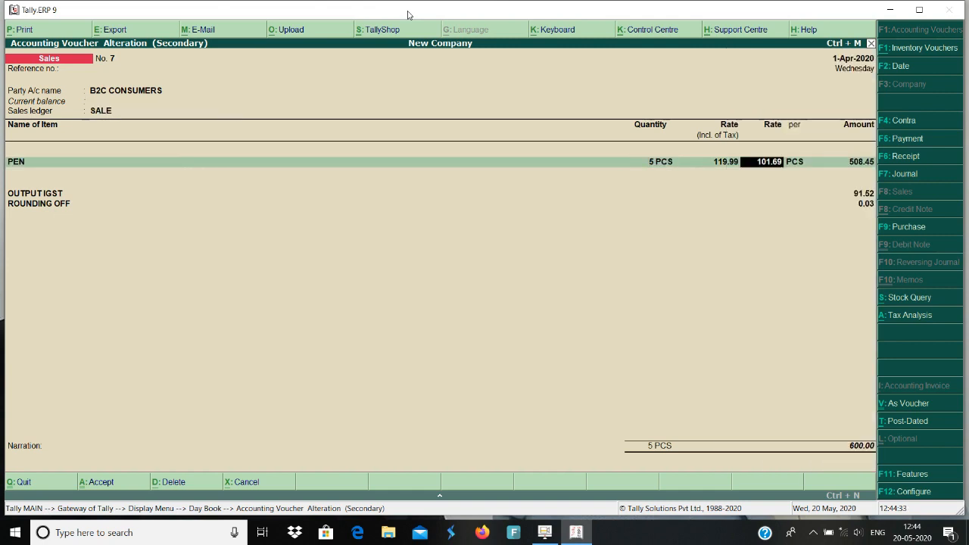
pyautogui.press('Return')
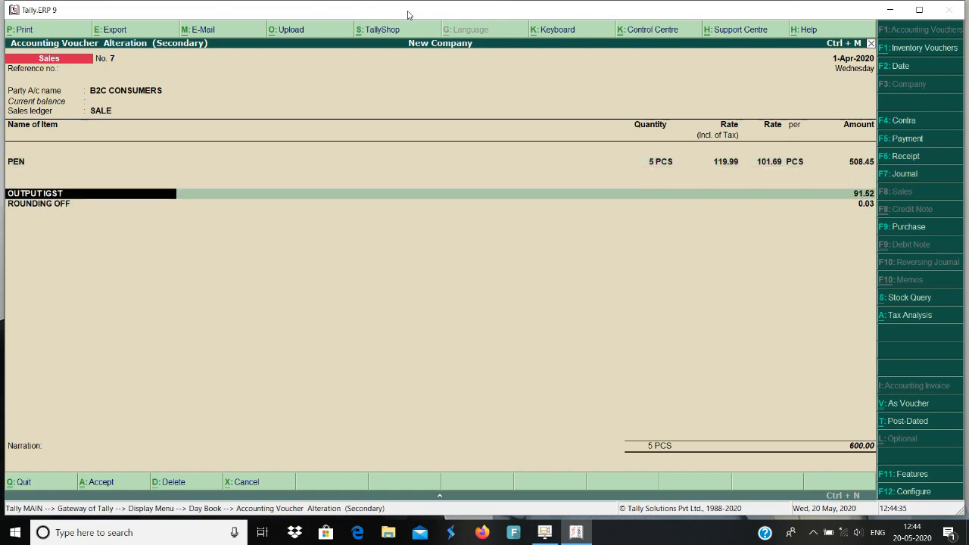
pyautogui.press('Return')
pyautogui.press('Return')
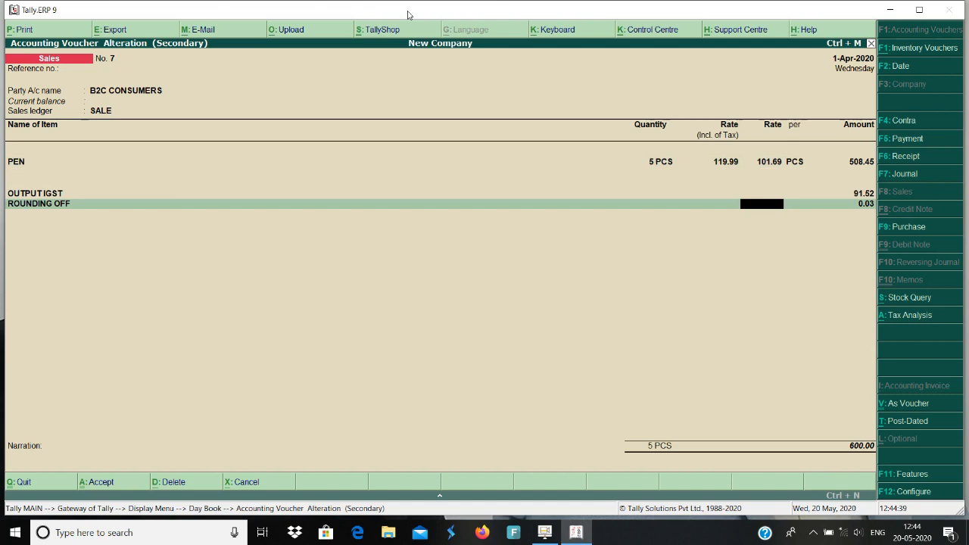
pyautogui.press('Escape')
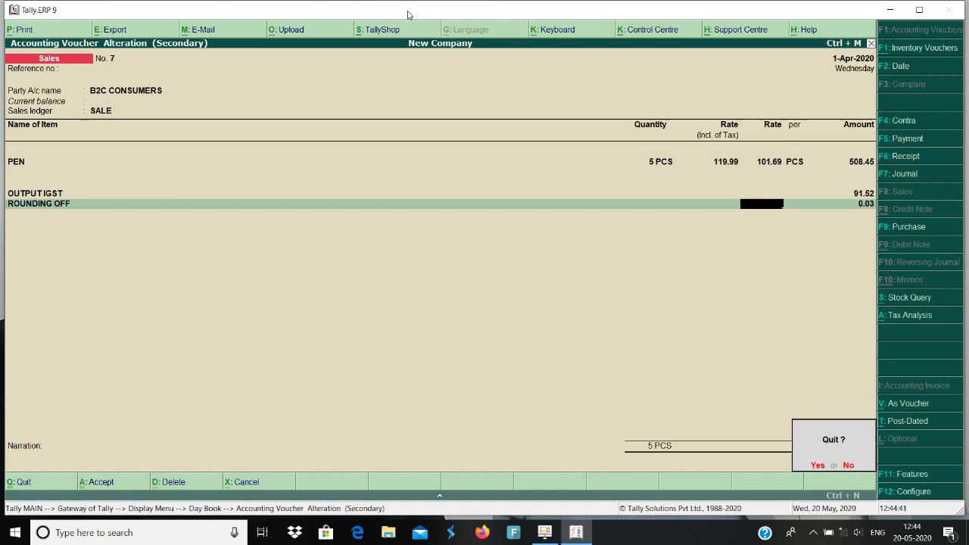
pyautogui.press('y')
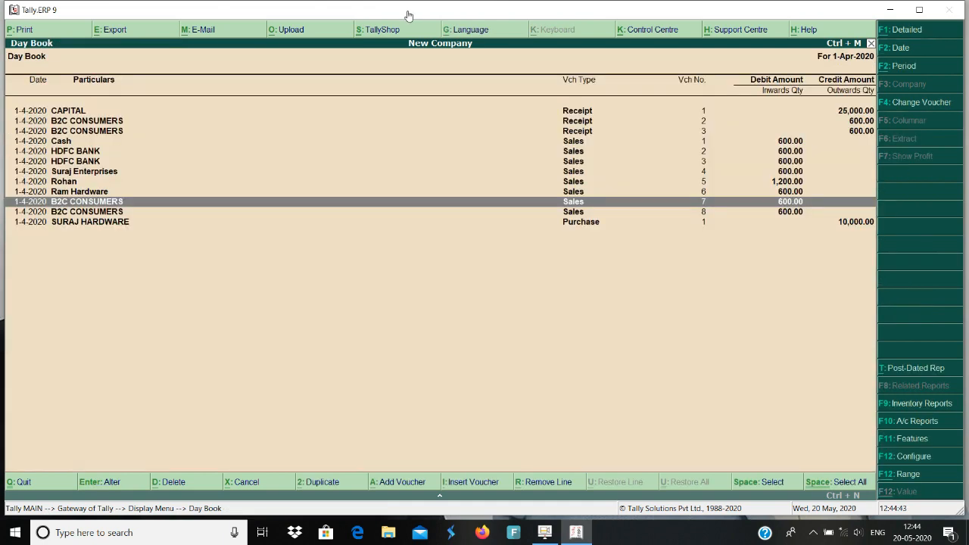
# Open Receipt voucher no. 2 for B2C CONSUMERS from the Day Book.
pyautogui.press('Up')
pyautogui.press('Up')
pyautogui.press('Up')
pyautogui.press('Up')
pyautogui.press('Up')
pyautogui.press('Up')
pyautogui.press('Up')
pyautogui.press('Up')
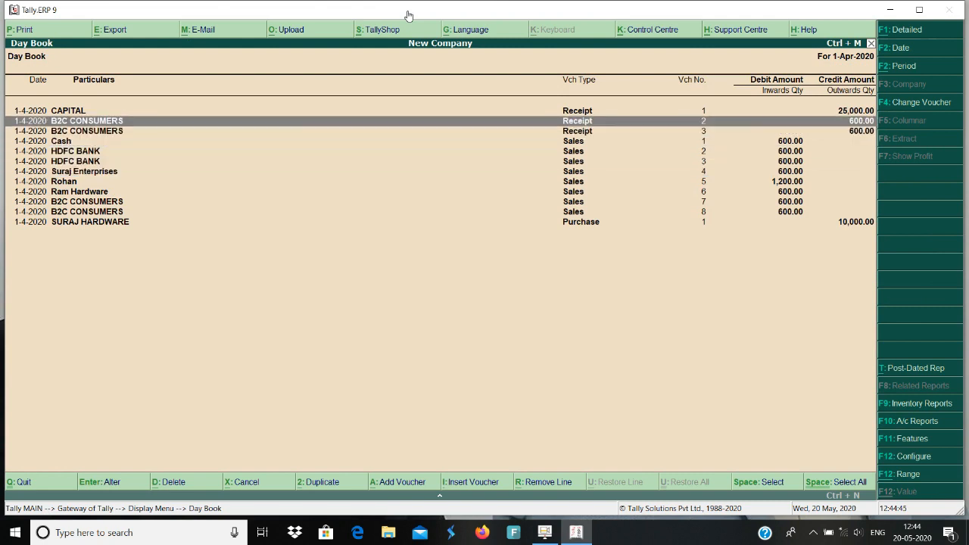
pyautogui.press('Return')
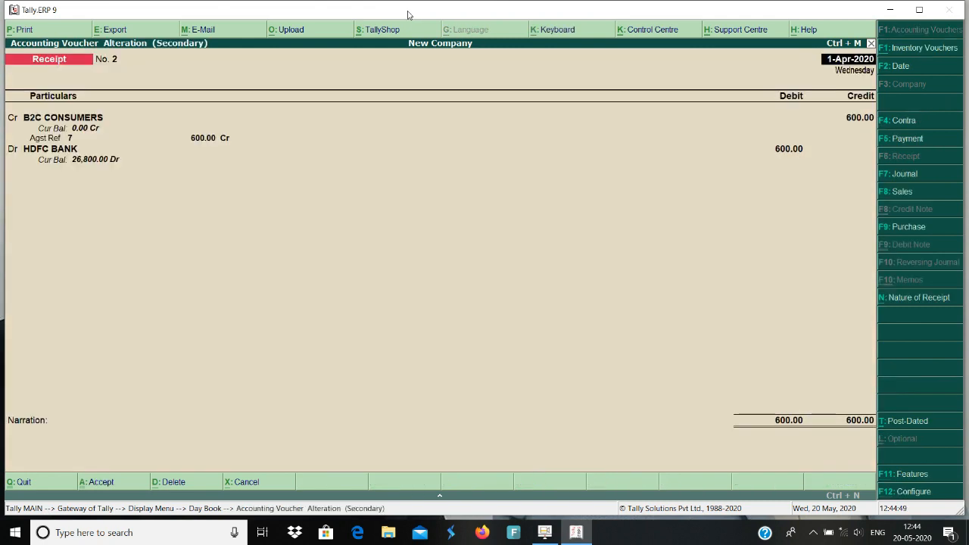
# Review the receipt's B2C CONSUMERS credit entry and its Agst Ref bill adjustment against sales bill 7.
pyautogui.press('Return')
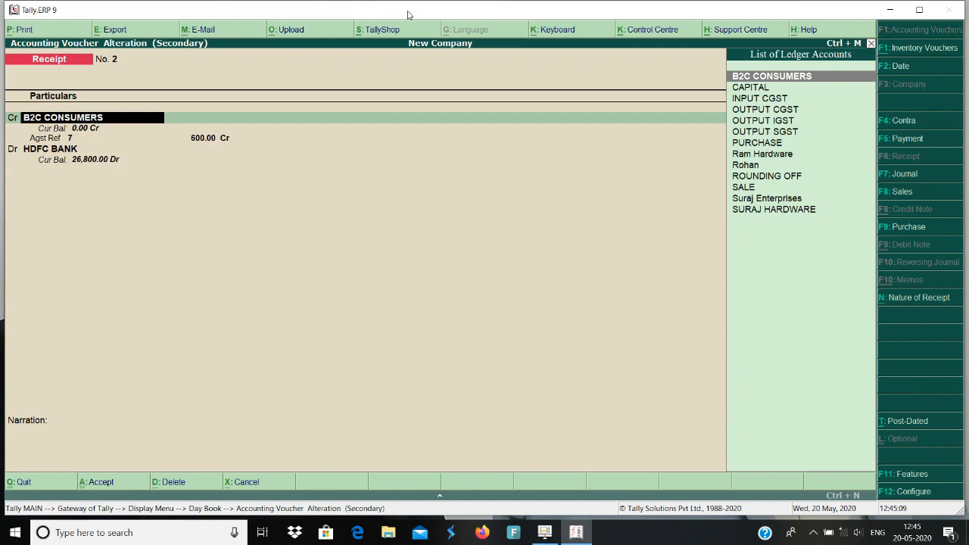
pyautogui.press('Return')
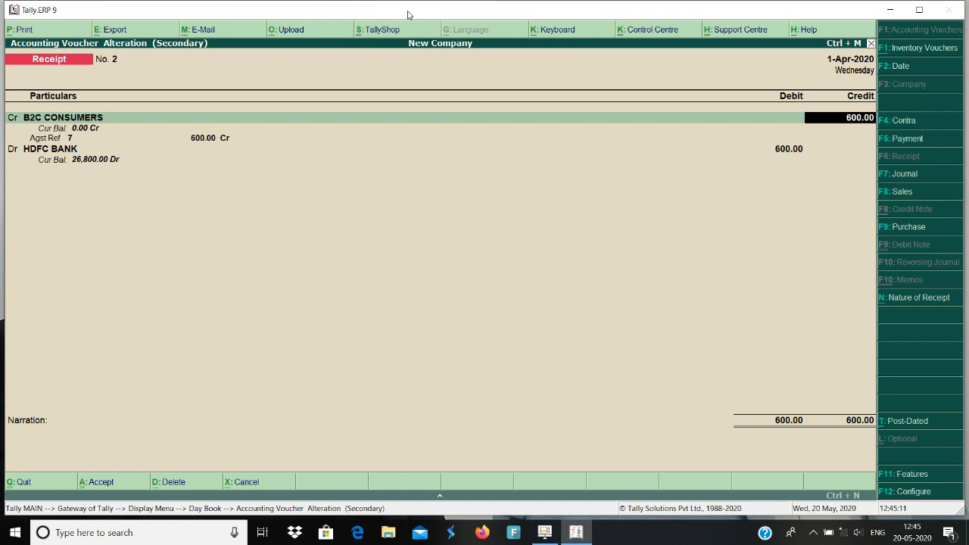
pyautogui.press('Return')
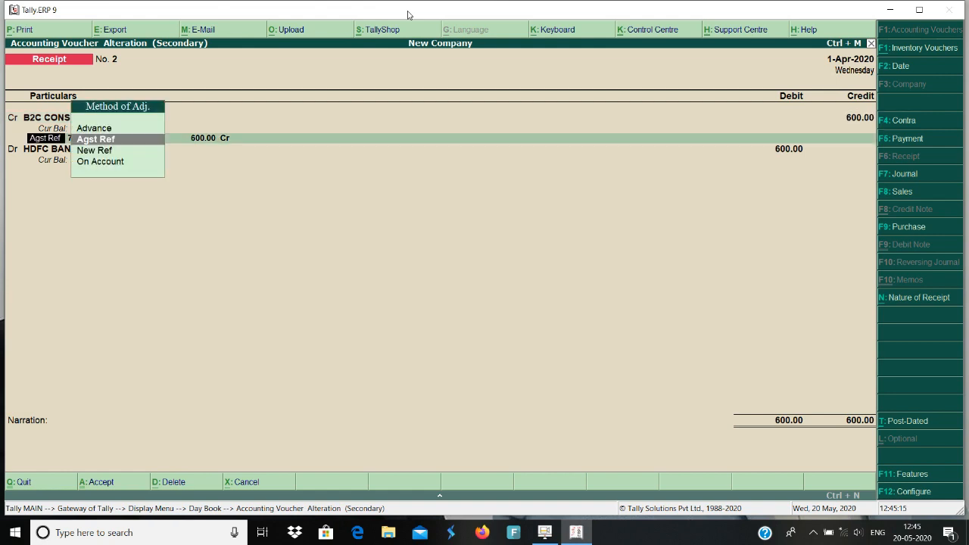
pyautogui.press('Return')
pyautogui.press('Return')
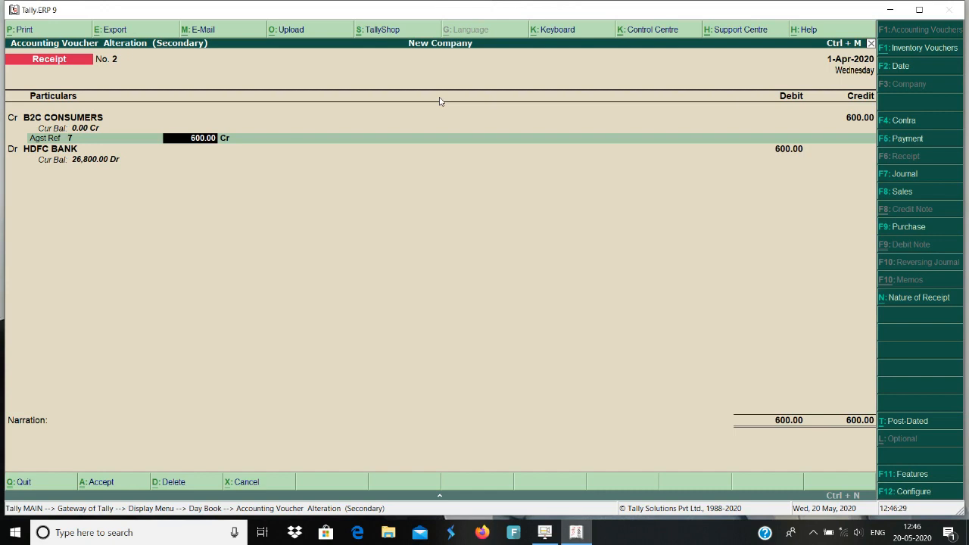
pyautogui.press('Return')
pyautogui.press('Return')
pyautogui.press('Return')
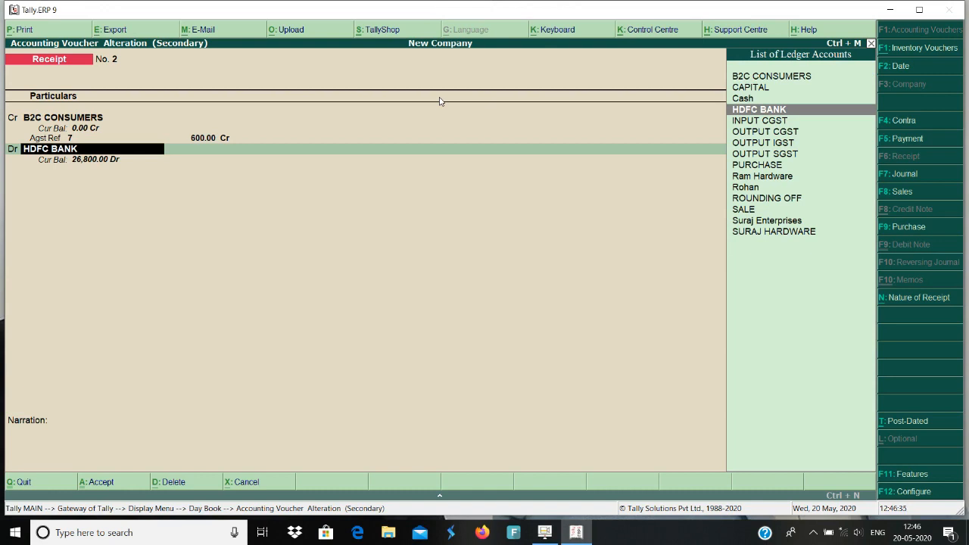
# Keep HDFC BANK as the receipt's debit ledger, leave the narration blank and accept the voucher.
pyautogui.press('Return')
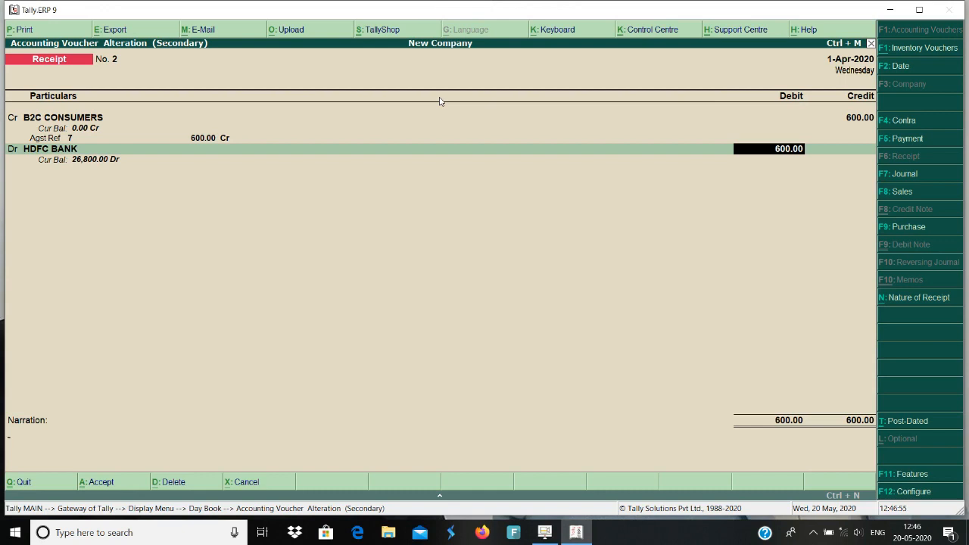
pyautogui.press('Return')
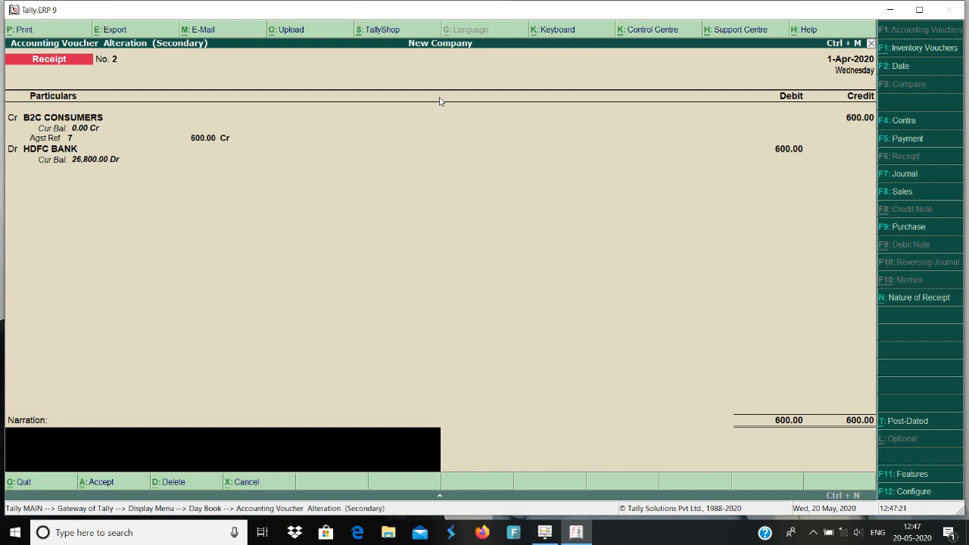
pyautogui.press('Return')
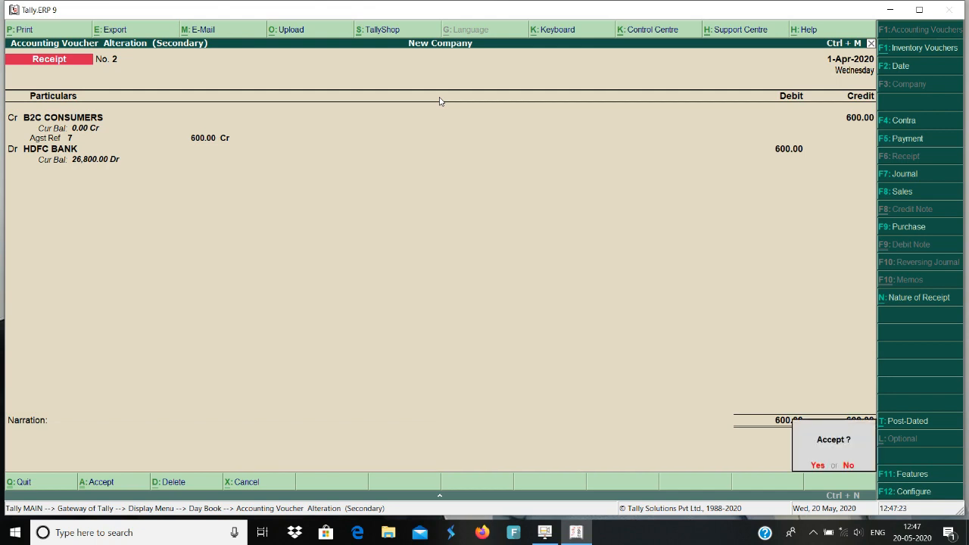
pyautogui.press('Return')
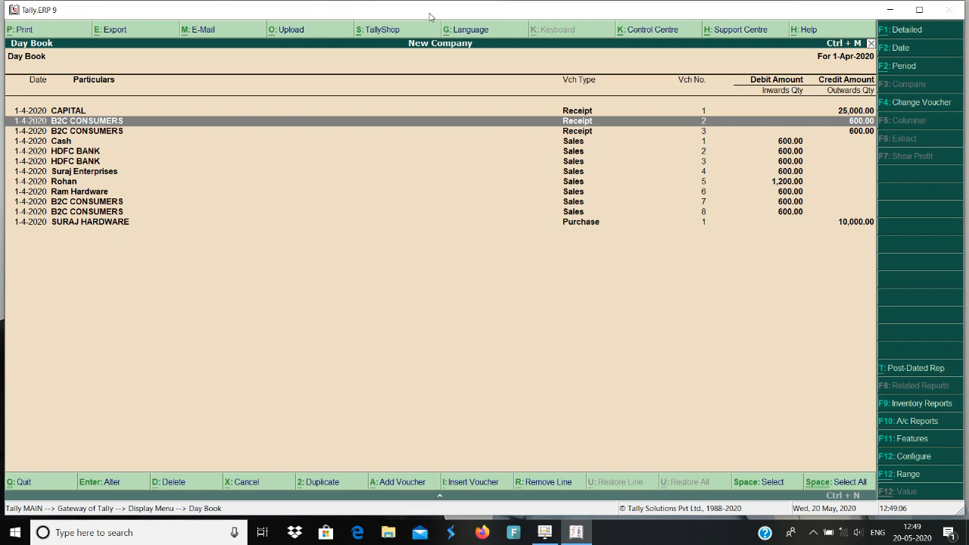
# Open Sales voucher no. 5 from the Day Book and go to its party account name.
pyautogui.press('Down')
pyautogui.press('Down')
pyautogui.press('Down')
pyautogui.press('Down')
pyautogui.press('Down')
pyautogui.press('Down')
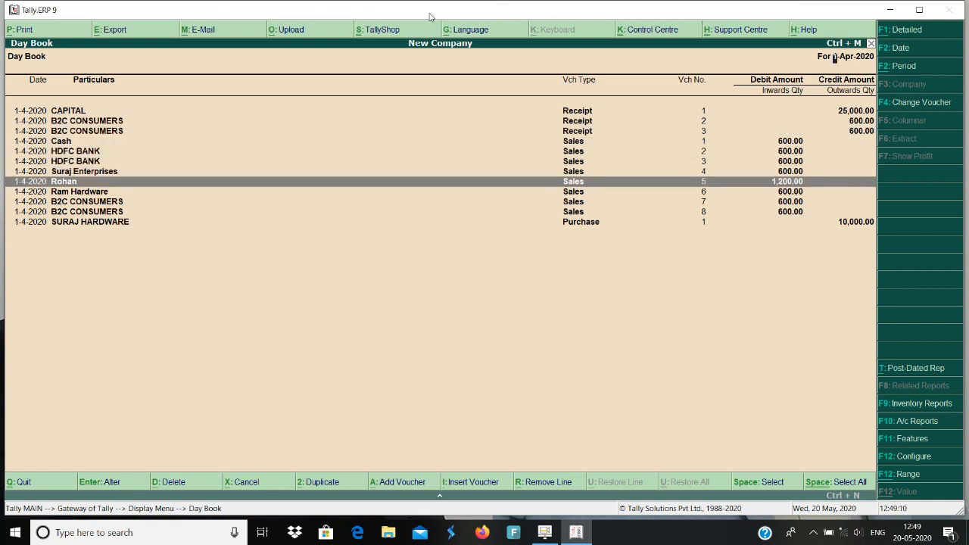
pyautogui.press('Return')
pyautogui.press('Return')
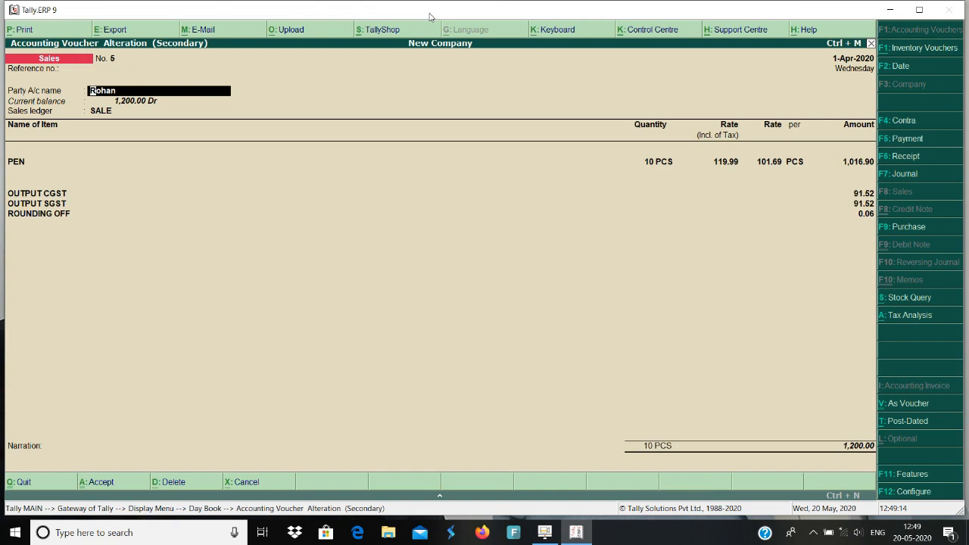
# Open the party's ledger for alteration and review its Sundry Debtors group, bill-by-bill setting and mailing name and address.
pyautogui.hotkey('ctrl', 'Return')
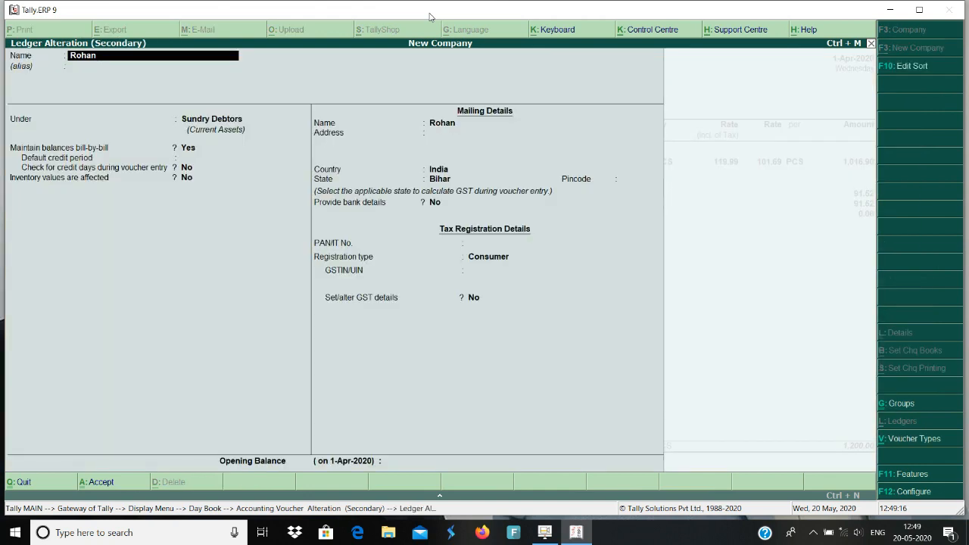
pyautogui.press('Return')
pyautogui.press('Return')
pyautogui.press('Return')
pyautogui.press('Return')
pyautogui.press('Return')
pyautogui.press('Return')
pyautogui.press('Return')
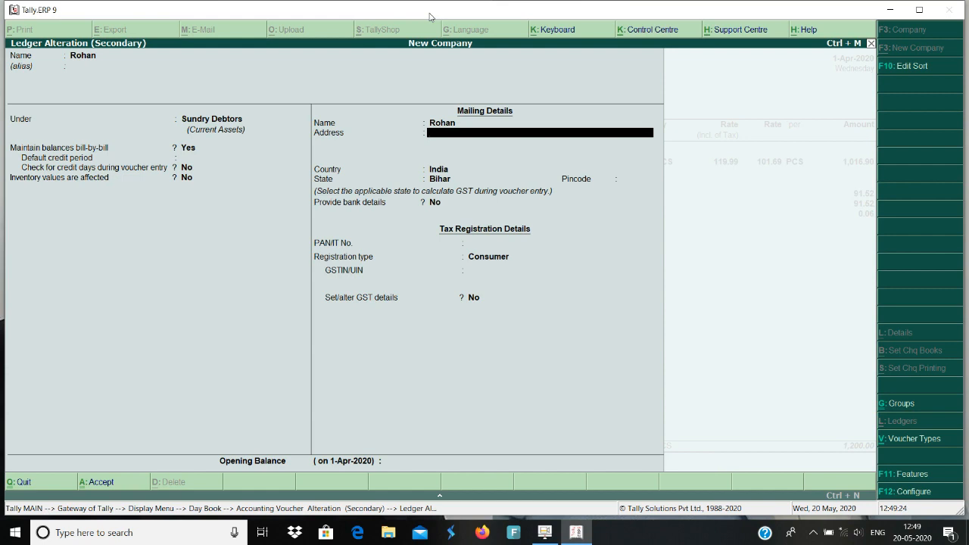
pyautogui.press('Return')
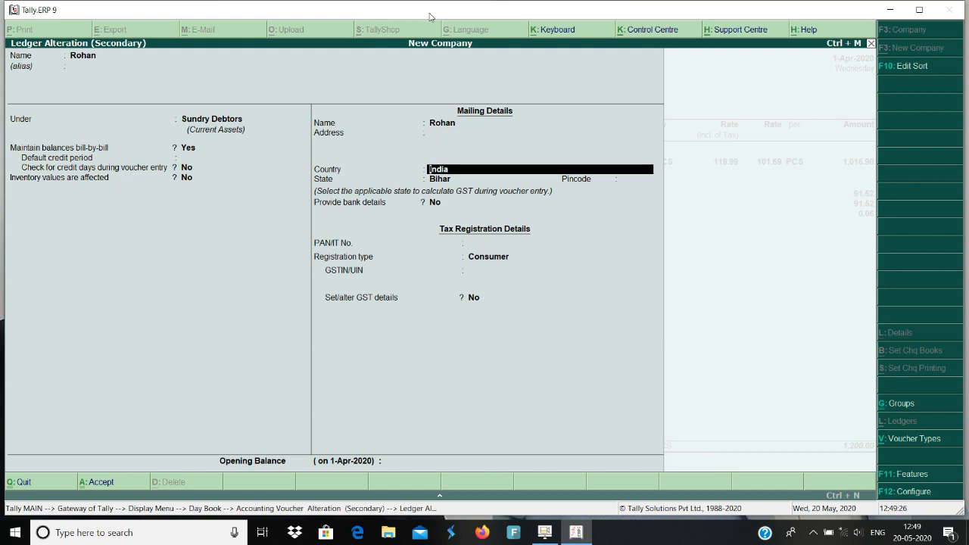
# Review the ledger's Bihar state and Consumer registration type, and accept the ledger unchanged.
pyautogui.press('Return')
pyautogui.press('Return')
pyautogui.press('Return')
pyautogui.press('Return')
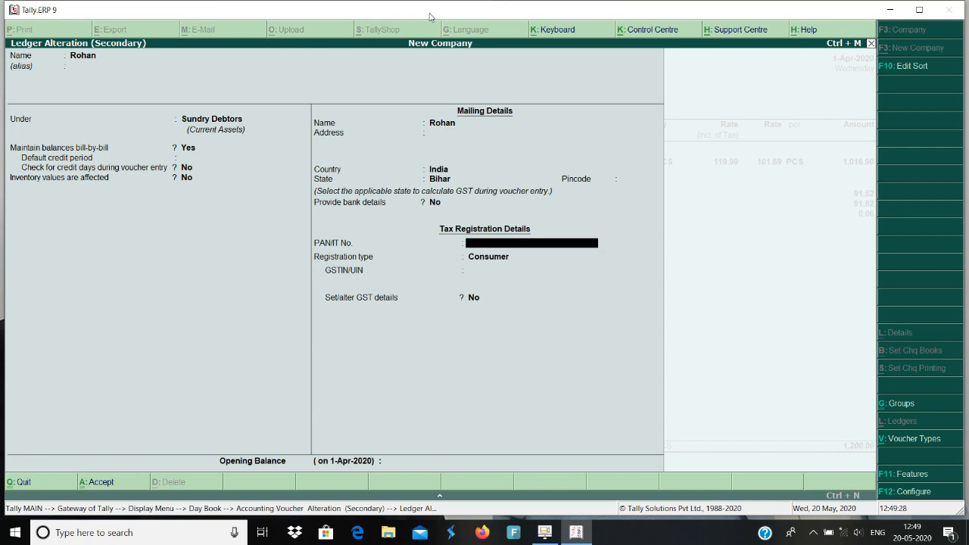
pyautogui.press('Return')
pyautogui.press('Return')
pyautogui.press('Return')
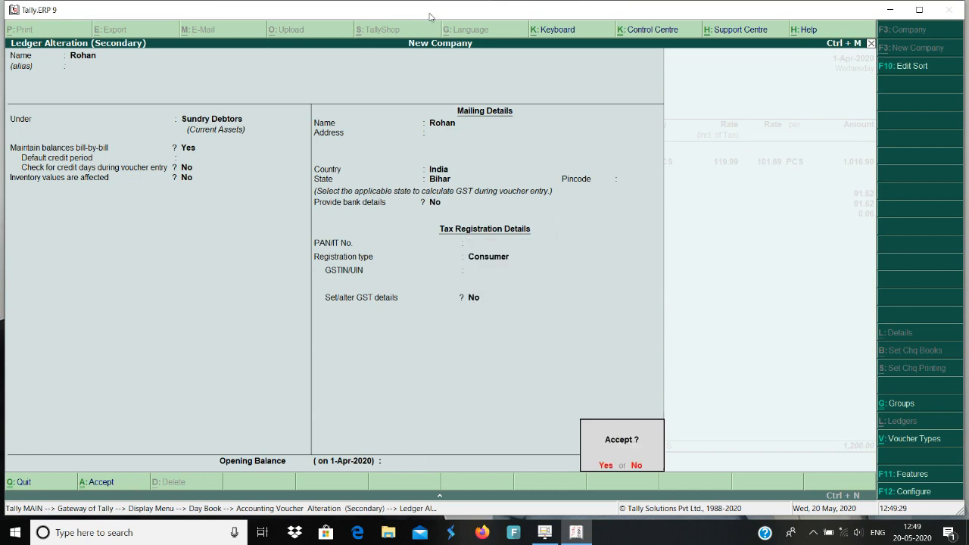
pyautogui.press('Return')
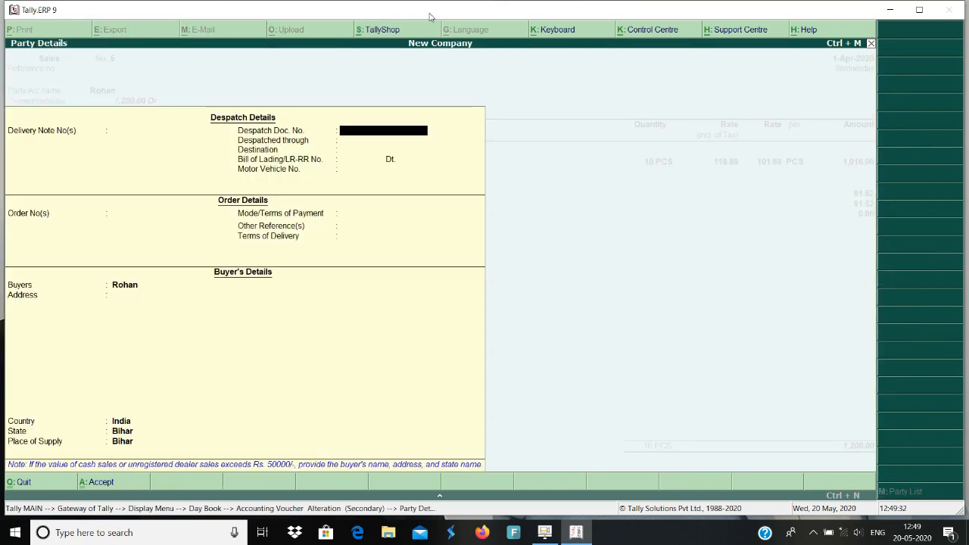
# Leave voucher no. 5's despatch and order details blank and keep the buyer's details with Bihar as place of supply.
pyautogui.press('Return')
pyautogui.press('Return')
pyautogui.press('Return')
pyautogui.press('Return')
pyautogui.press('Return')
pyautogui.press('Return')
pyautogui.press('Return')
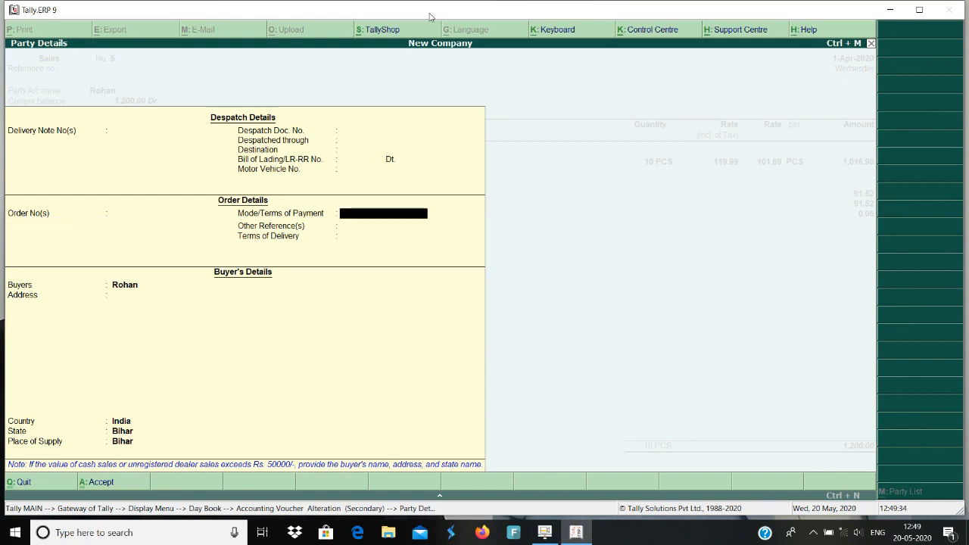
pyautogui.press('Return')
pyautogui.press('Return')
pyautogui.press('Return')
pyautogui.press('Return')
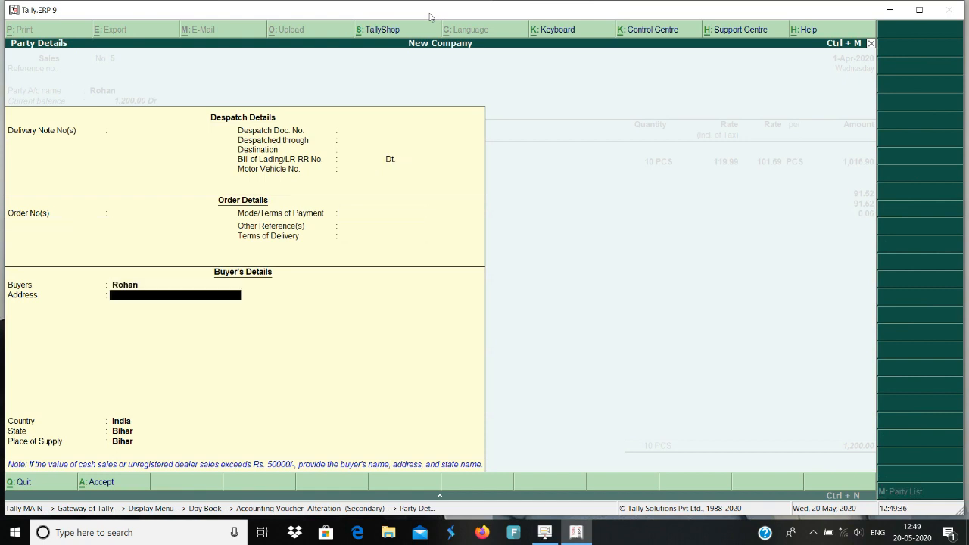
pyautogui.press('Return')
pyautogui.press('Return')
pyautogui.press('Return')
pyautogui.press('Return')
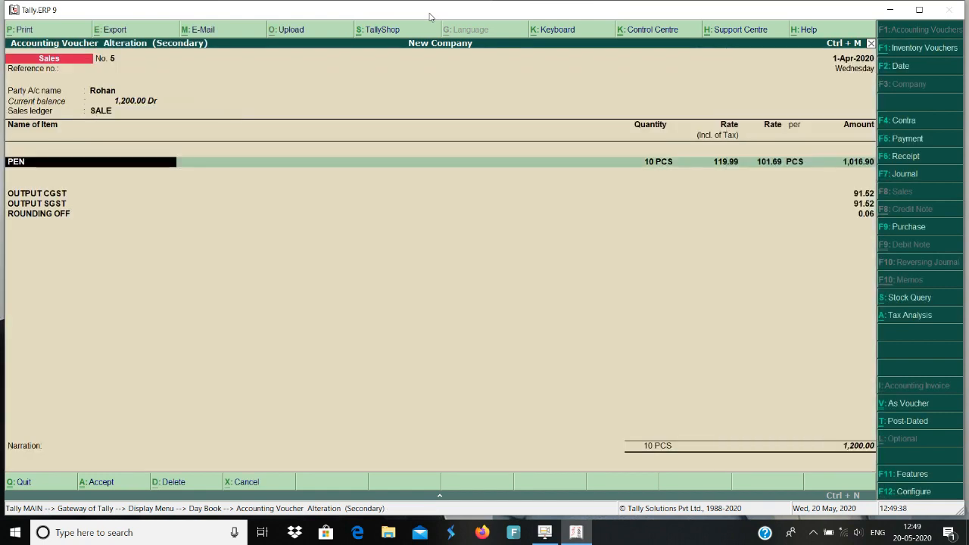
# Check the PEN item's quantity in Sales voucher no. 5 and quit the voucher without saving.
pyautogui.press('Return')
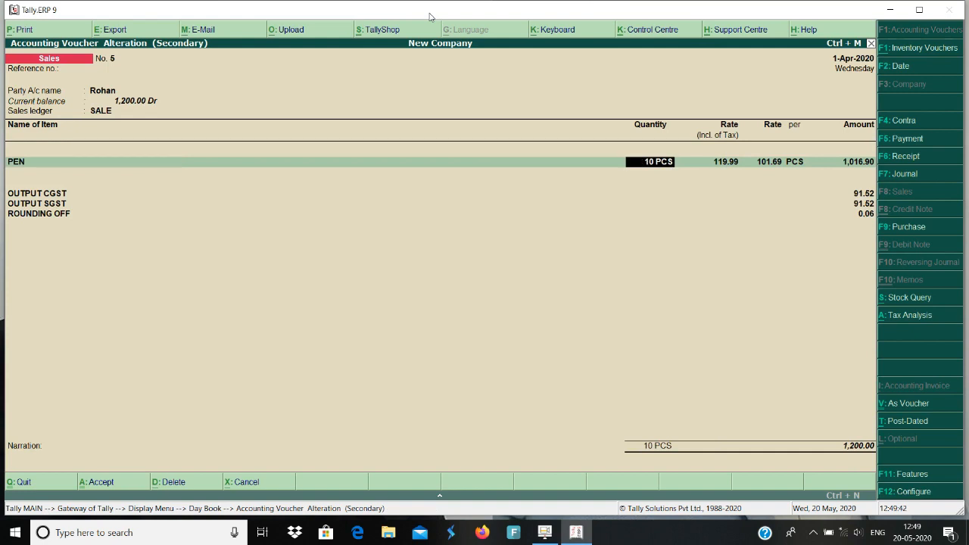
pyautogui.press('Escape')
pyautogui.press('y')
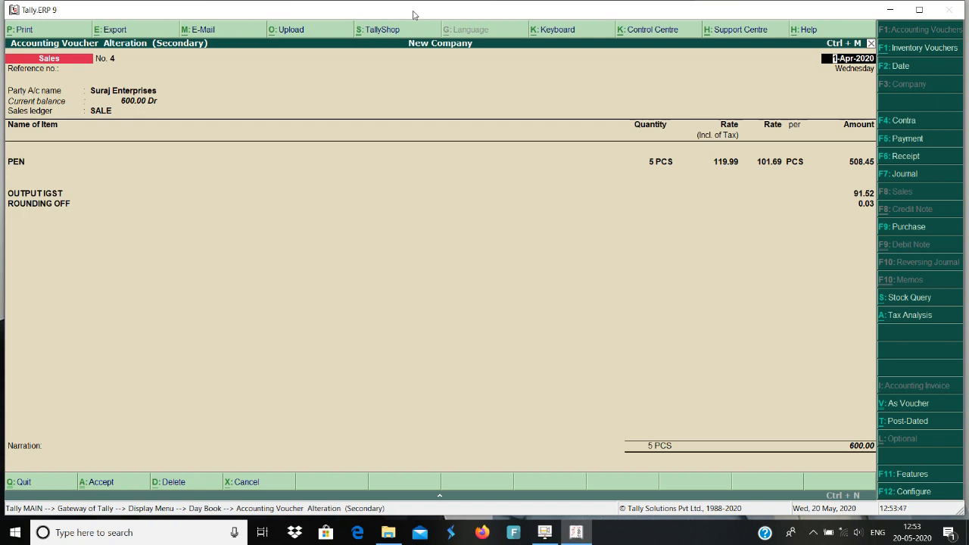
pyautogui.press('Return')
pyautogui.press('Return')
pyautogui.press('Return')
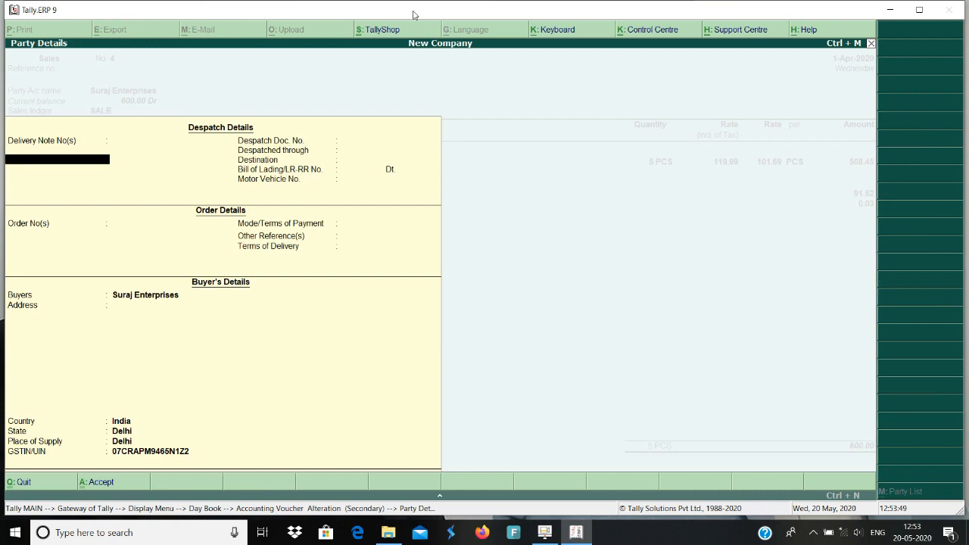
pyautogui.press('Return')
pyautogui.press('Return')
pyautogui.press('Return')
pyautogui.press('Return')
pyautogui.press('Return')
pyautogui.press('BackSpace')
pyautogui.press('BackSpace')
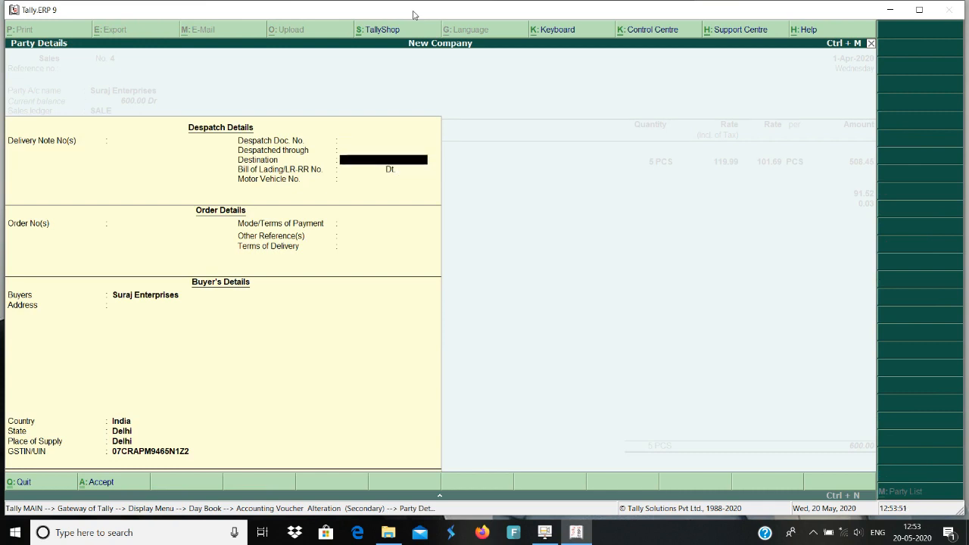
pyautogui.press('BackSpace')
pyautogui.press('BackSpace')
pyautogui.press('BackSpace')
pyautogui.press('BackSpace')
pyautogui.press('Return')
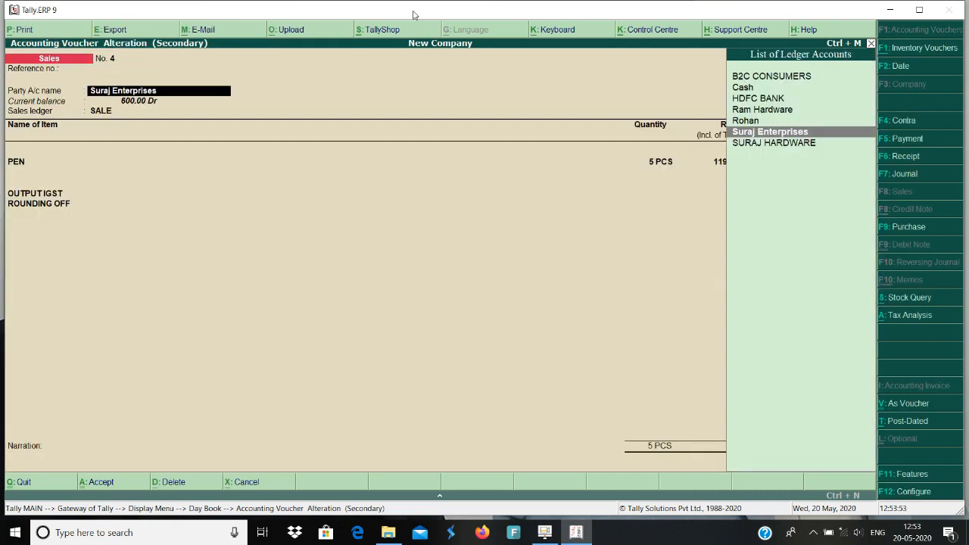
# Open the Suraj Enterprises ledger for alteration and review its Sundry Debtors group and bill-by-bill settings.
pyautogui.hotkey('ctrl', 'Return')
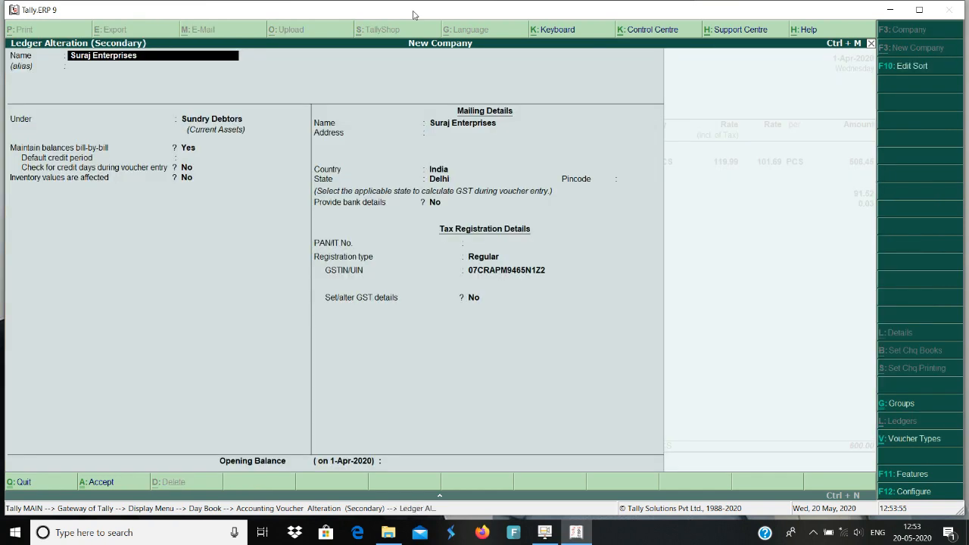
pyautogui.press('Return')
pyautogui.press('Return')
pyautogui.press('Return')
pyautogui.press('Return')
pyautogui.press('Return')
pyautogui.press('Return')
pyautogui.press('Return')
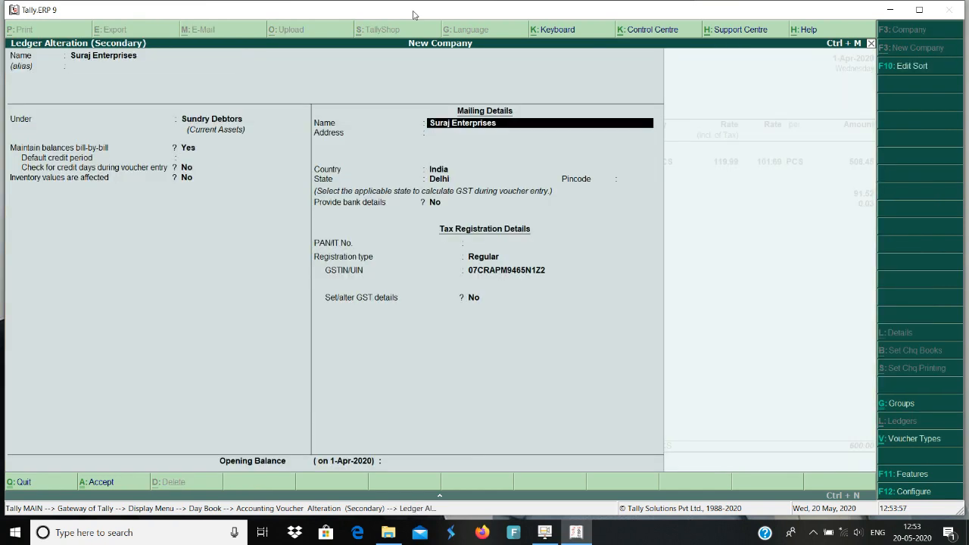
# Review the Suraj Enterprises ledger's Delhi state, Regular registration type and GSTIN, and accept the ledger unchanged.
pyautogui.press('Return')
pyautogui.press('Return')
pyautogui.press('Return')
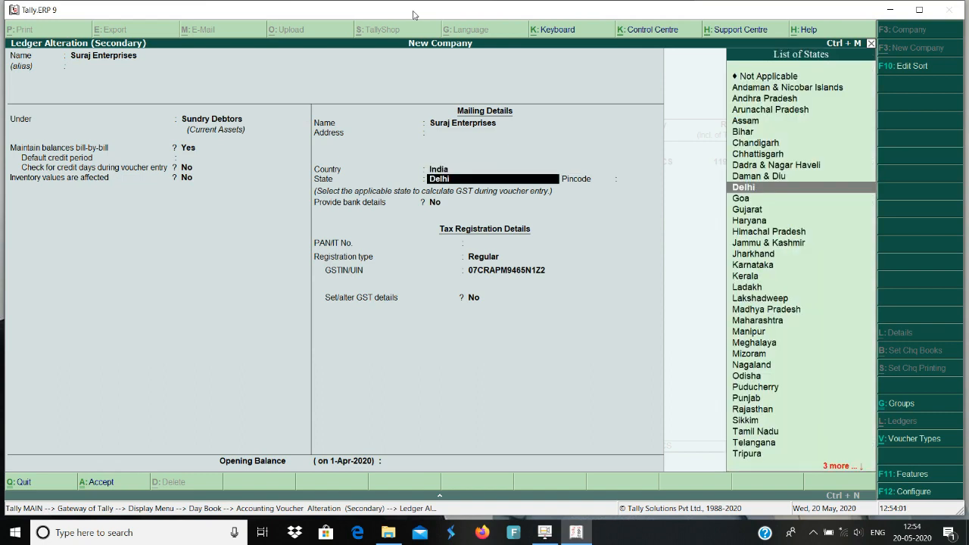
pyautogui.press('Return')
pyautogui.press('Return')
pyautogui.press('Return')
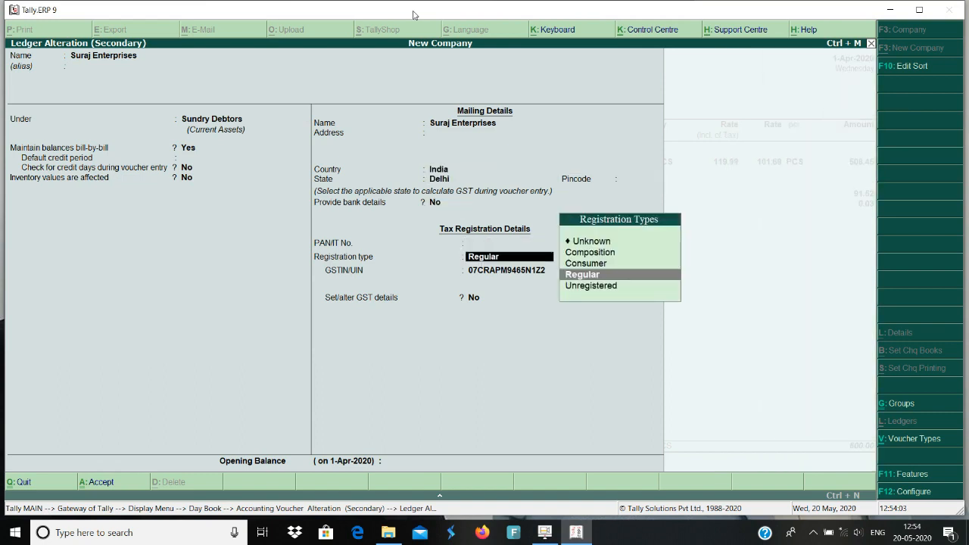
pyautogui.press('Return')
pyautogui.press('Return')
pyautogui.press('Return')
pyautogui.press('Return')
pyautogui.press('Return')
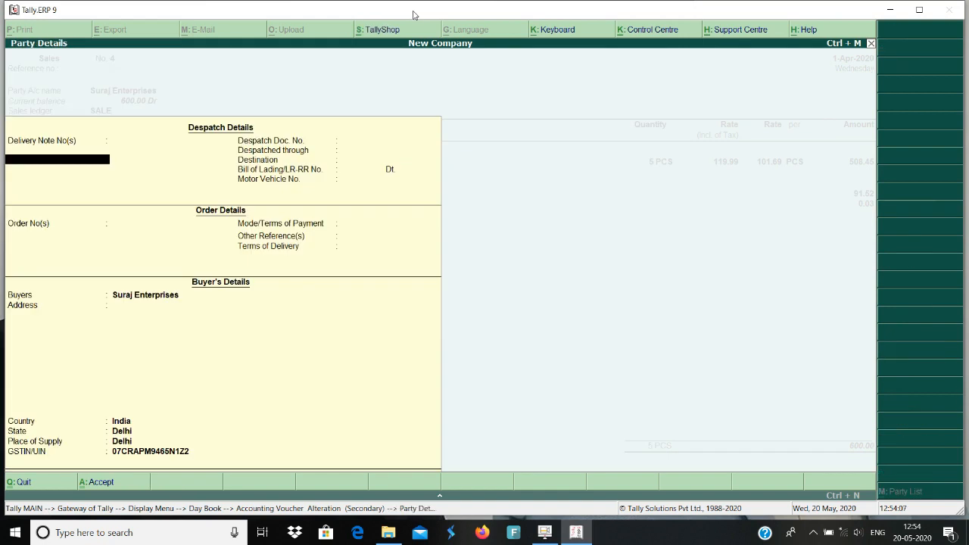
# Leave voucher no. 4's despatch and order details blank and keep the buyer's details with Delhi as place of supply.
pyautogui.press('Return')
pyautogui.press('Return')
pyautogui.press('Return')
pyautogui.press('Return')
pyautogui.press('Return')
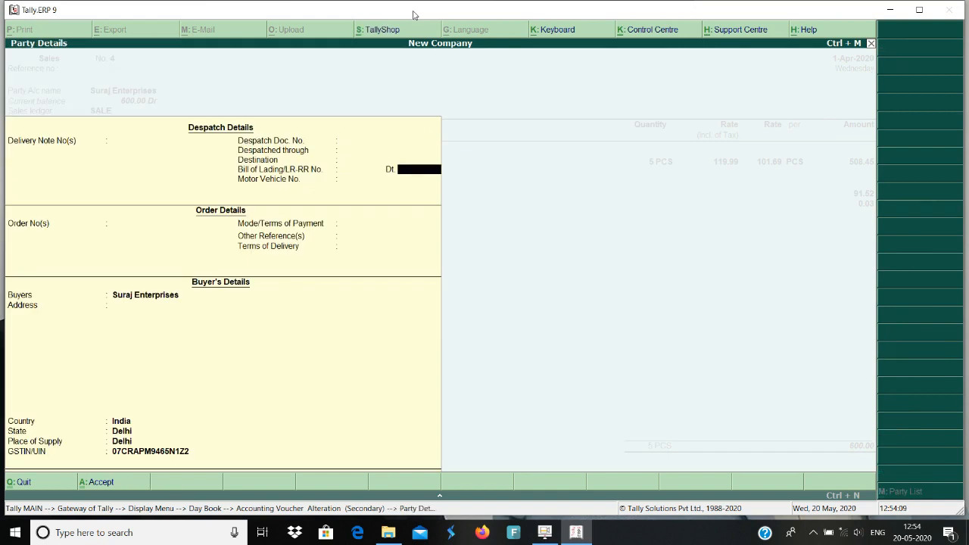
pyautogui.press('Return')
pyautogui.press('Return')
pyautogui.press('Return')
pyautogui.press('Return')
pyautogui.press('Return')
pyautogui.press('Return')
pyautogui.press('Return')
pyautogui.press('Return')
pyautogui.press('Return')
pyautogui.press('Return')
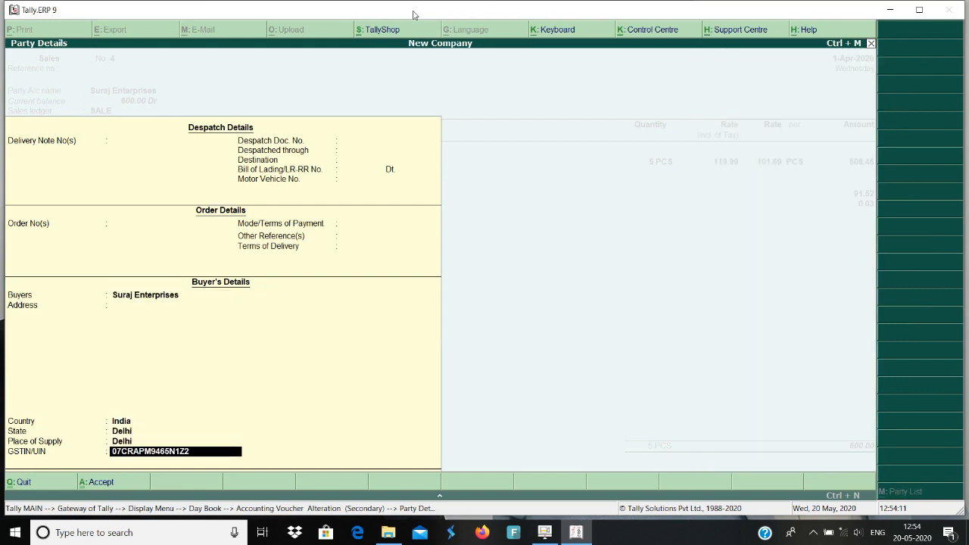
pyautogui.press('Return')
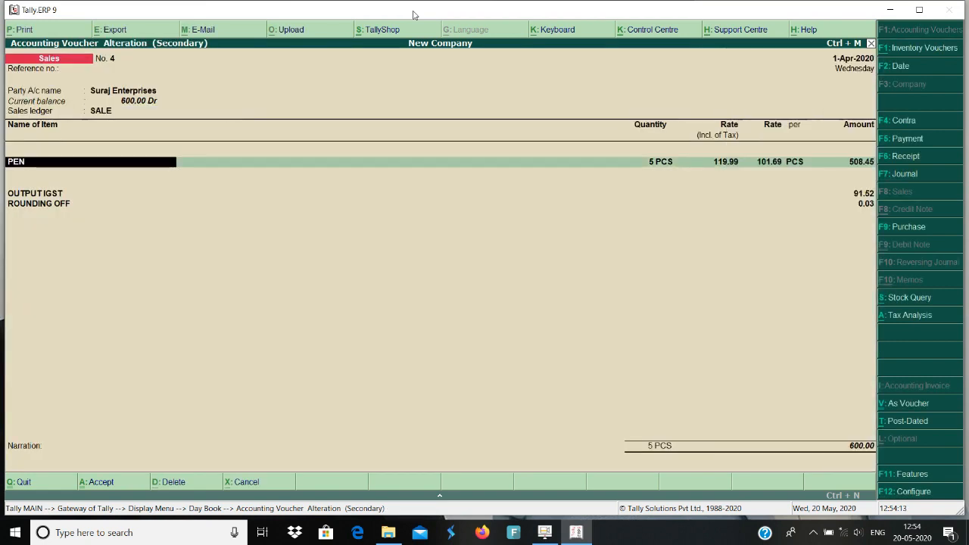
# Review voucher no. 4's PEN item line and OUTPUT IGST entry, and quit the voucher without saving.
pyautogui.press('Return')
pyautogui.press('Return')
pyautogui.press('Return')
pyautogui.press('Return')
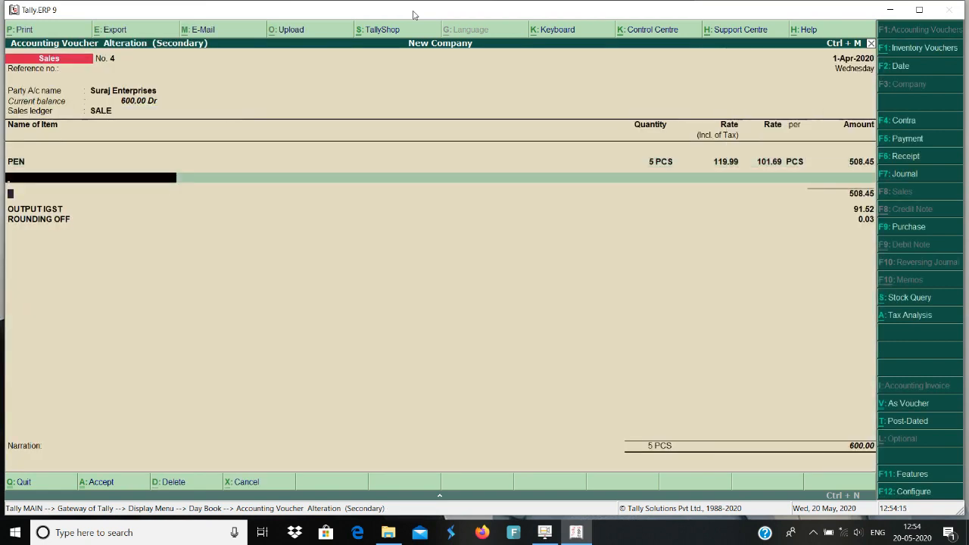
pyautogui.press('Return')
pyautogui.press('Return')
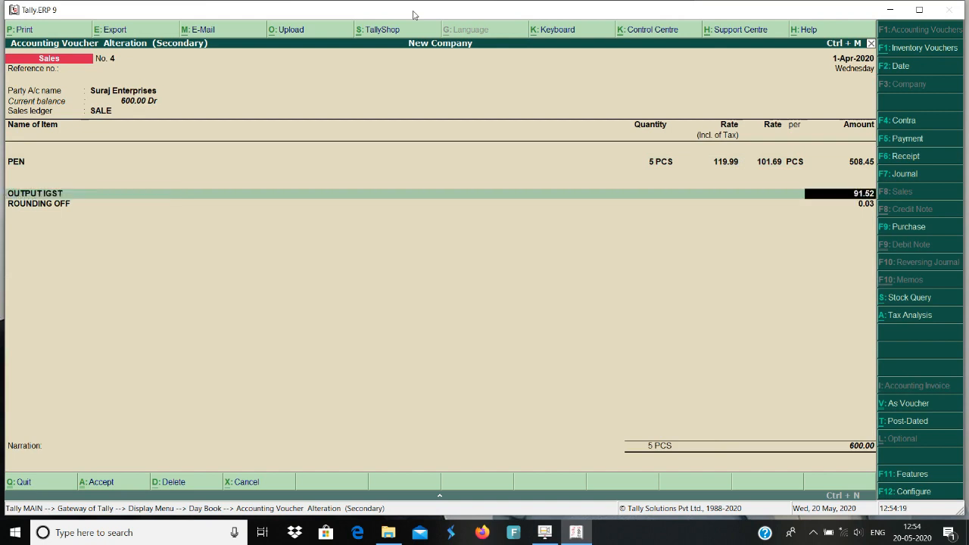
pyautogui.press('BackSpace')
pyautogui.press('Escape')
pyautogui.press('Return')
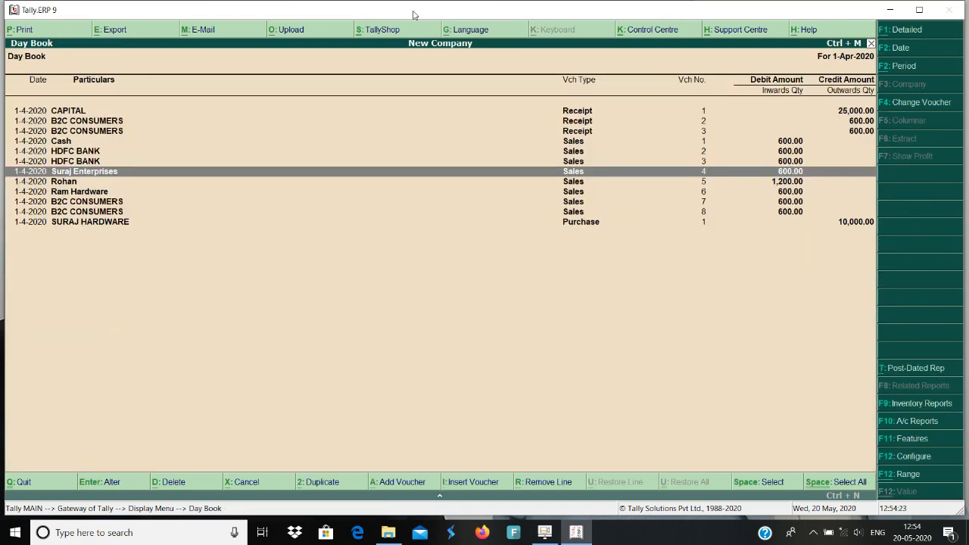
# Open Sales voucher no. 6 for Ram Hardware from the Day Book and go to its party account name.
pyautogui.press('Down')
pyautogui.press('Down')
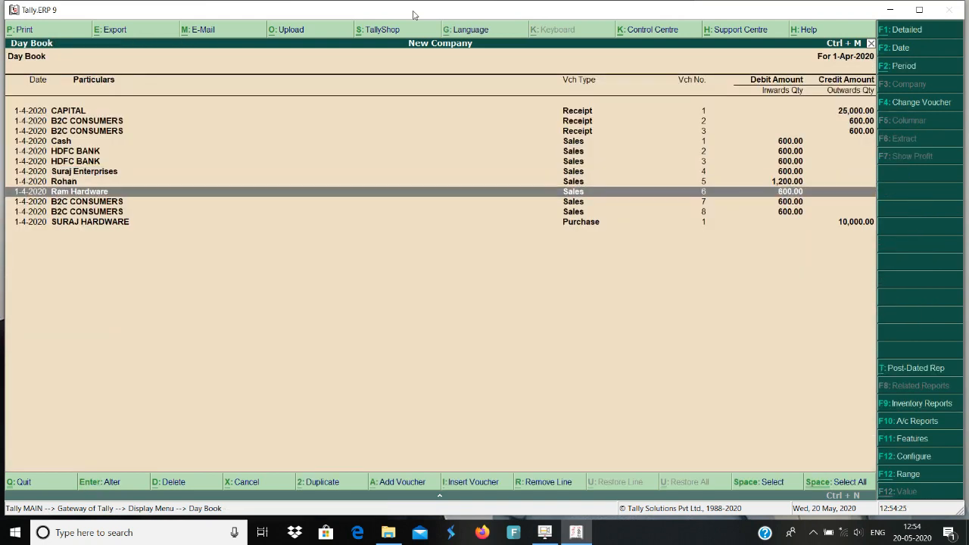
pyautogui.press('Return')
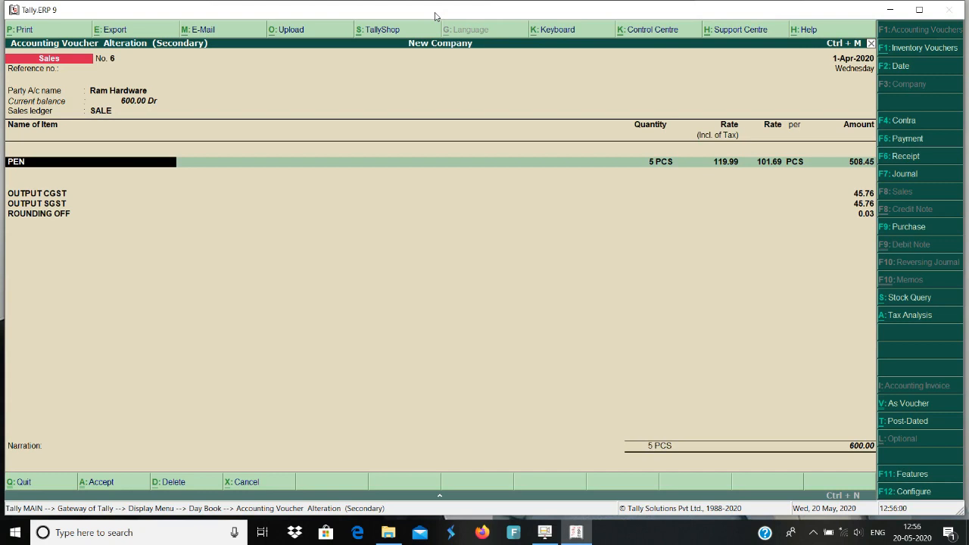
pyautogui.press('Up')
pyautogui.press('Up')
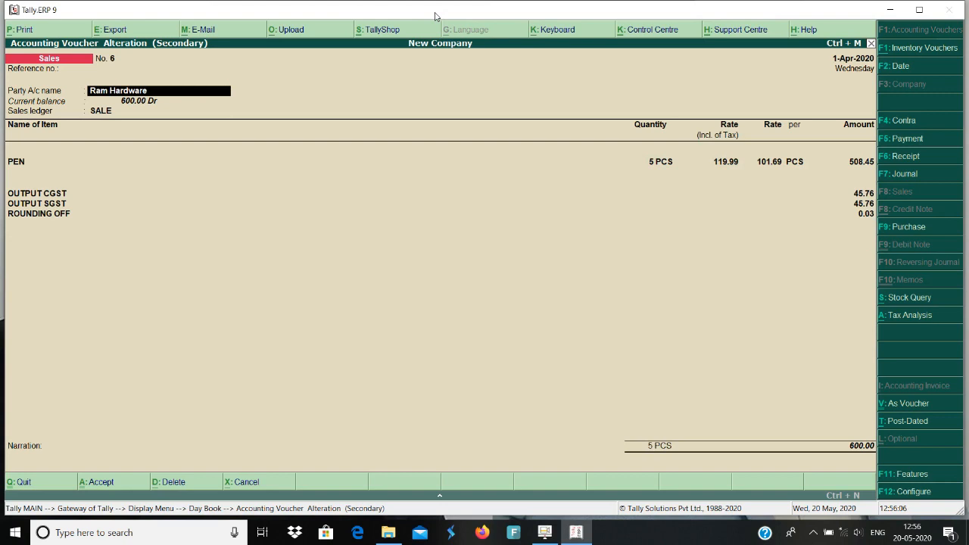
# Go through Ram Hardware's party details, leaving the despatch and order details blank.
pyautogui.press('Return')
pyautogui.press('Return')
pyautogui.press('Return')
pyautogui.press('Return')
pyautogui.press('Return')
pyautogui.press('Return')
pyautogui.press('Return')
pyautogui.press('Return')
pyautogui.press('Return')
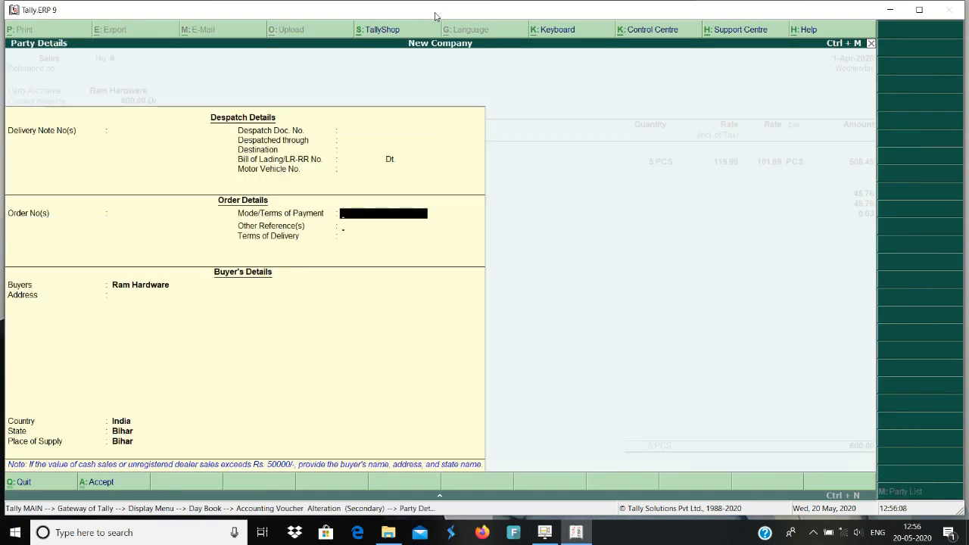
pyautogui.press('Return')
pyautogui.press('Return')
pyautogui.press('Return')
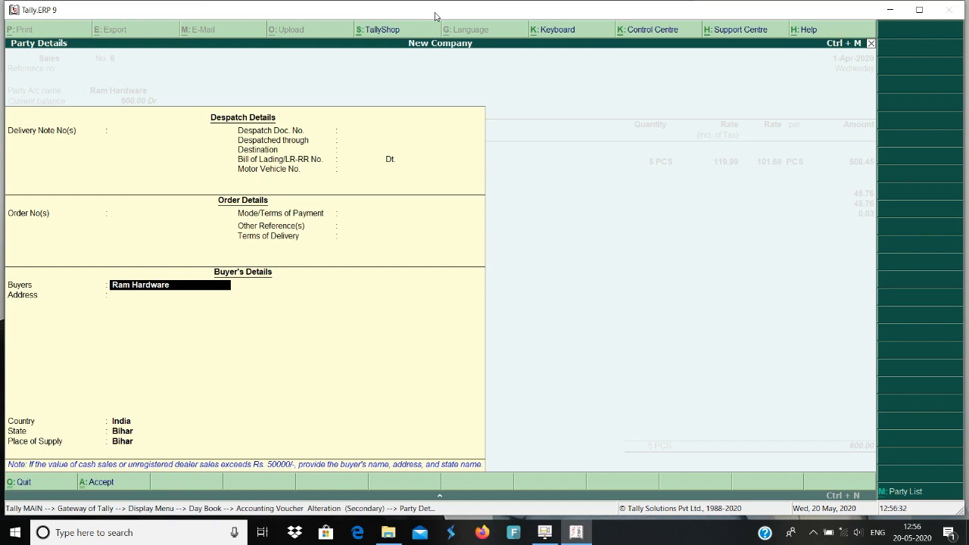
# Review Ram Hardware's buyer details with Bihar as the state and place of supply.
pyautogui.press('Return')
pyautogui.press('Return')
pyautogui.press('Return')
pyautogui.press('Return')
pyautogui.press('Return')
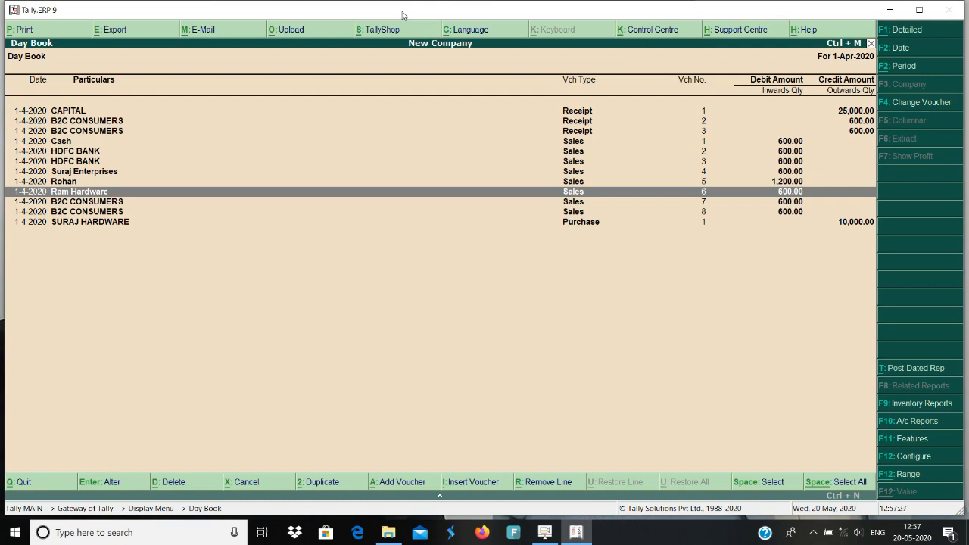
# Open Sales voucher no. 1 for Cash from the Day Book.
pyautogui.press('Up')
pyautogui.press('Up')
pyautogui.press('Up')
pyautogui.press('Up')
pyautogui.press('Up')
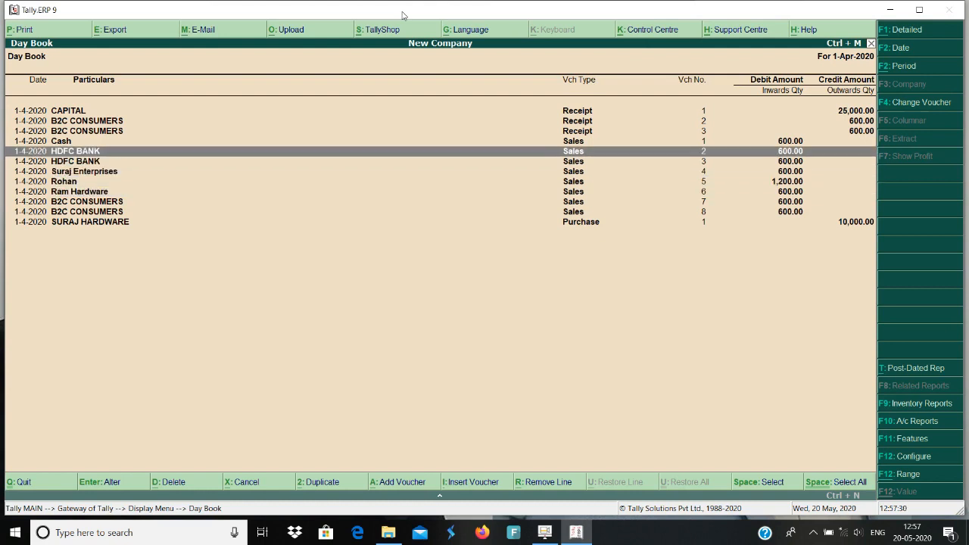
pyautogui.press('Return')
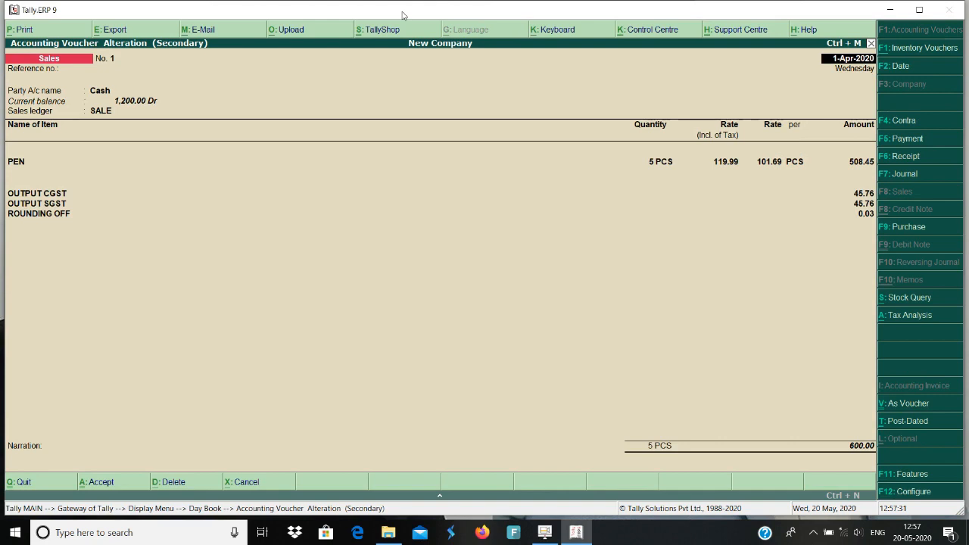
# Go through the Cash voucher's party details to the buyer's name, leaving the despatch and order details blank.
pyautogui.press('Return')
pyautogui.press('Return')
pyautogui.press('Return')
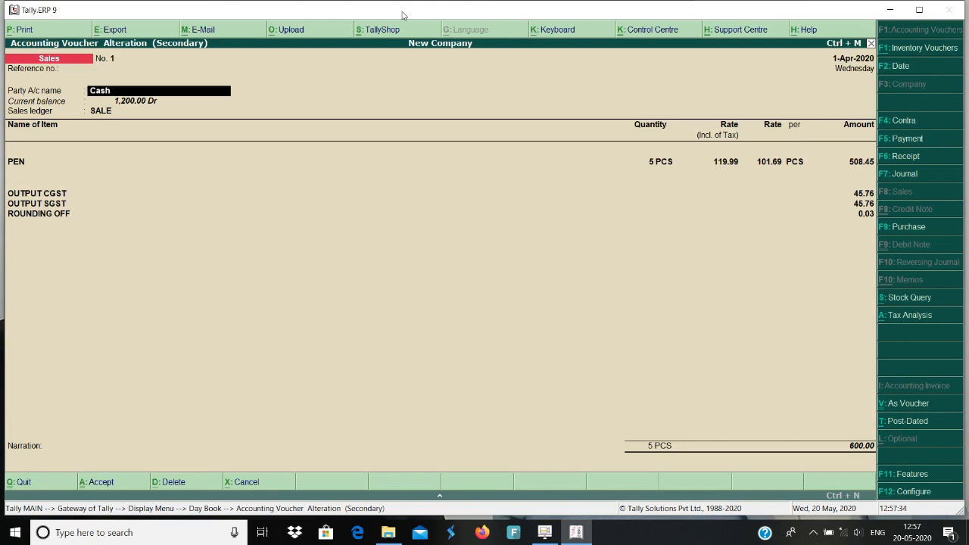
pyautogui.press('Return')
pyautogui.press('Return')
pyautogui.press('Return')
pyautogui.press('Return')
pyautogui.press('Return')
pyautogui.press('Return')
pyautogui.press('Return')
pyautogui.press('Return')
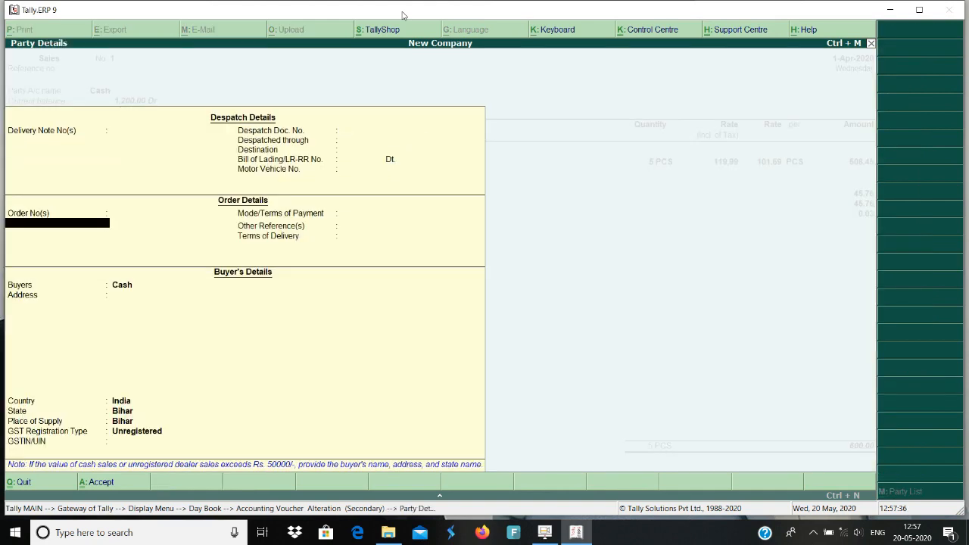
pyautogui.press('Return')
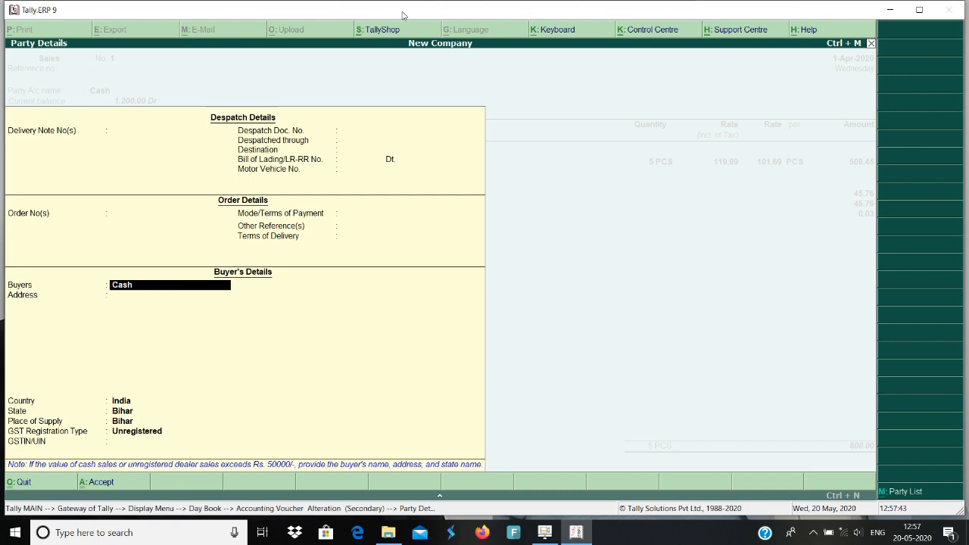
# Review the Cash buyer's country, state, place of supply and GST registration type.
pyautogui.press('Return')
pyautogui.press('Return')
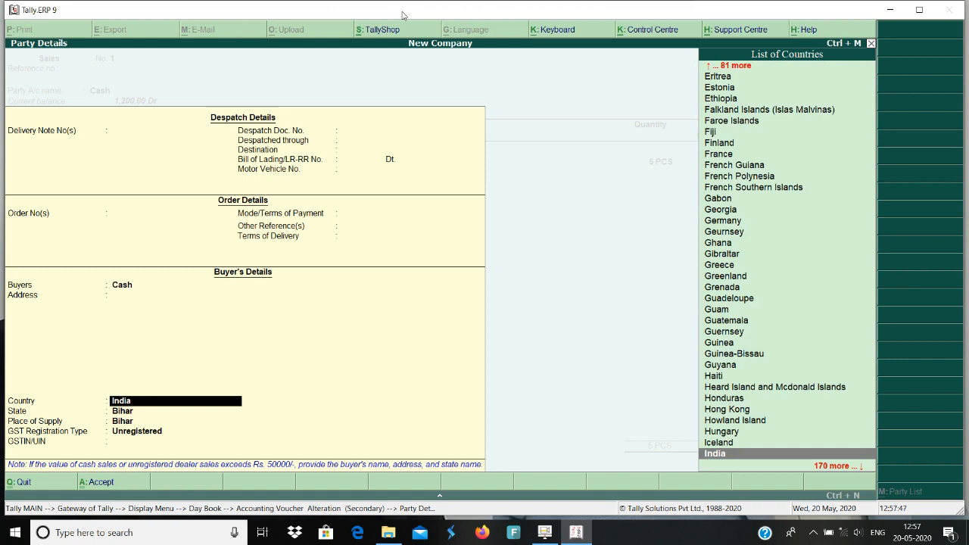
pyautogui.press('Return')
pyautogui.press('Return')
pyautogui.press('Return')
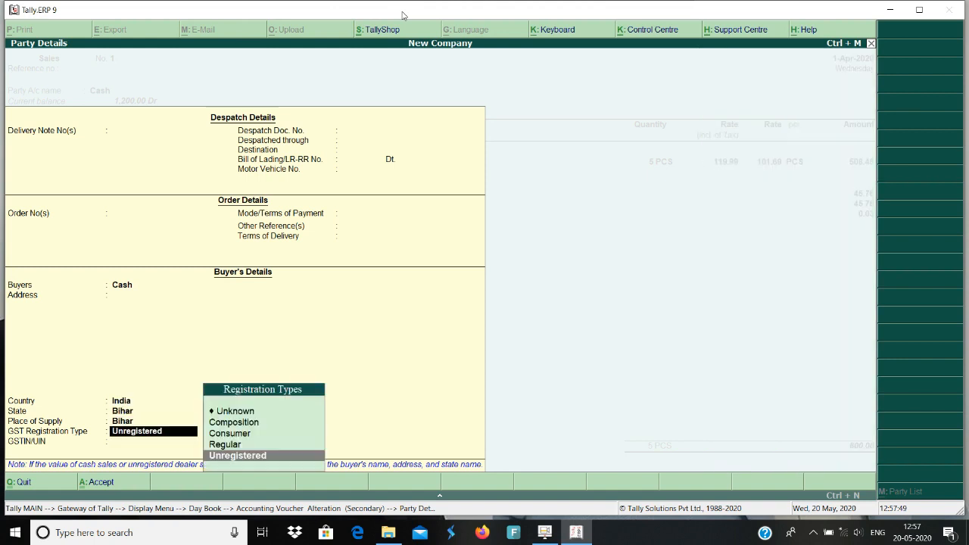
# Go back to the Cash buyer's blank address and recheck Bihar as the state and place of supply.
pyautogui.press('BackSpace')
pyautogui.press('BackSpace')
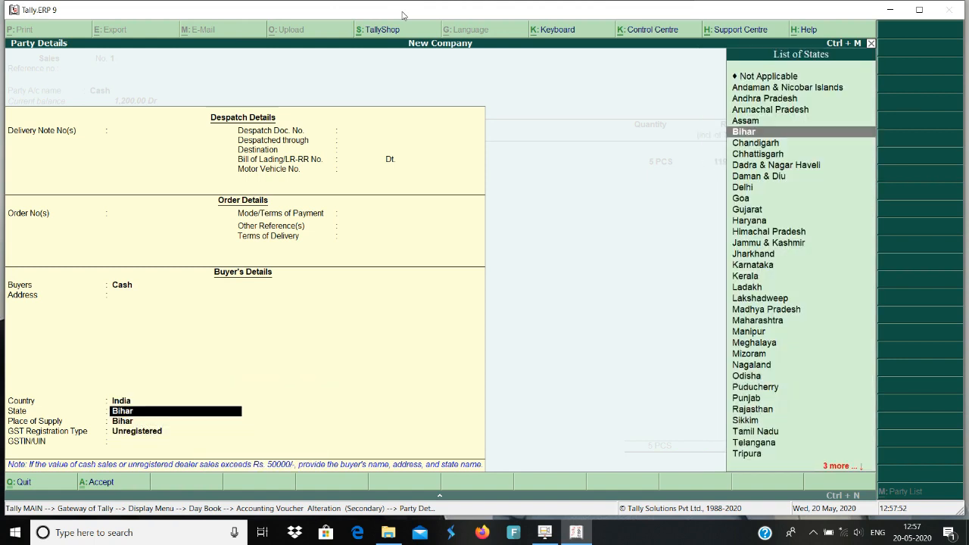
pyautogui.press('BackSpace')
pyautogui.press('BackSpace')
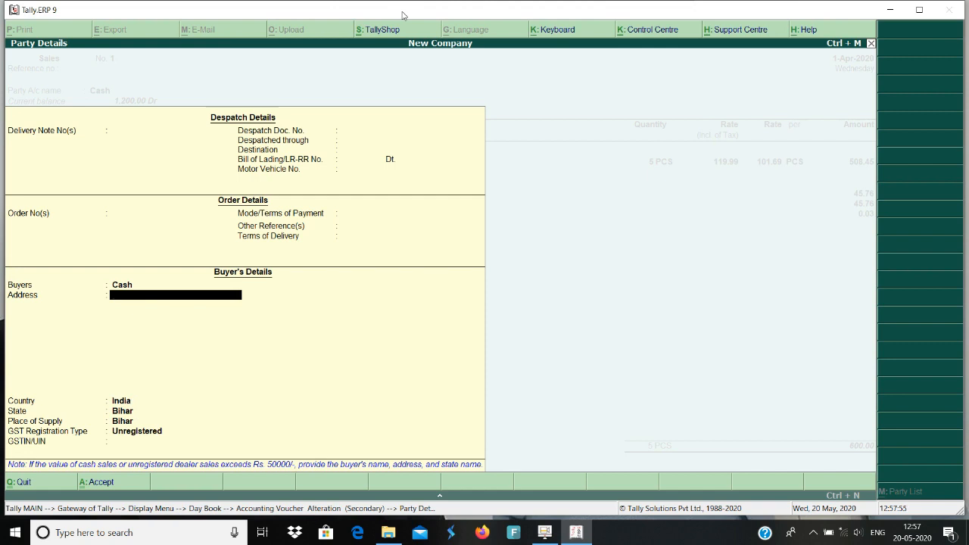
pyautogui.press('Return')
pyautogui.press('Return')
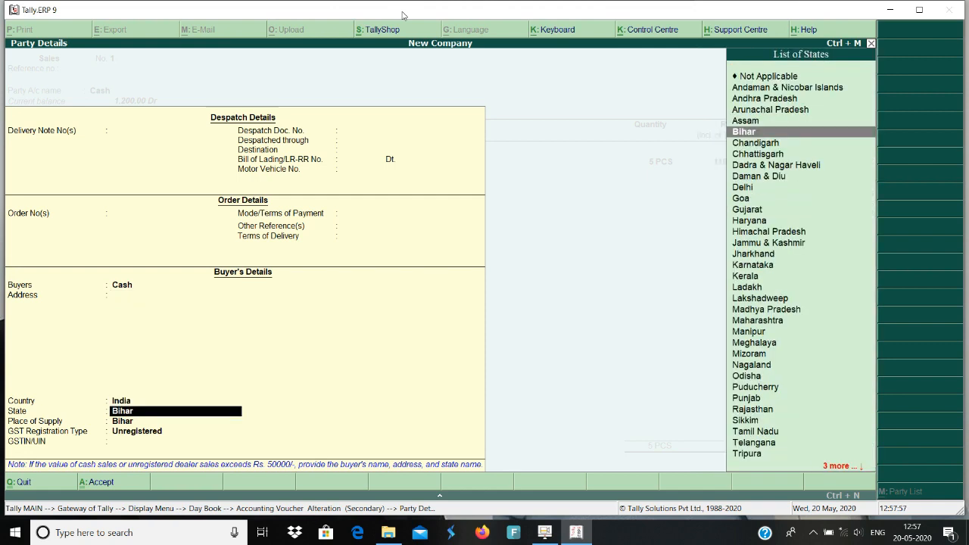
pyautogui.press('Return')
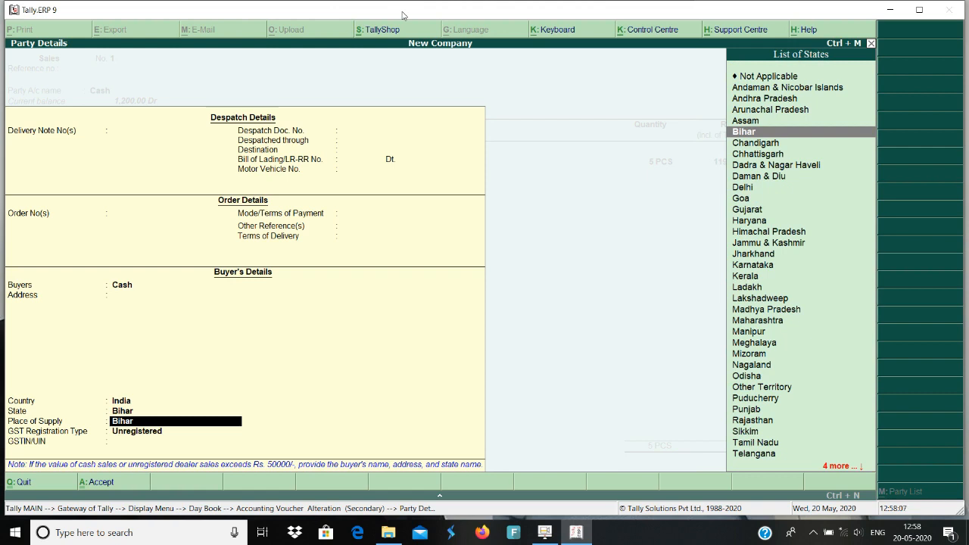
pyautogui.press('Return')
pyautogui.press('Return')
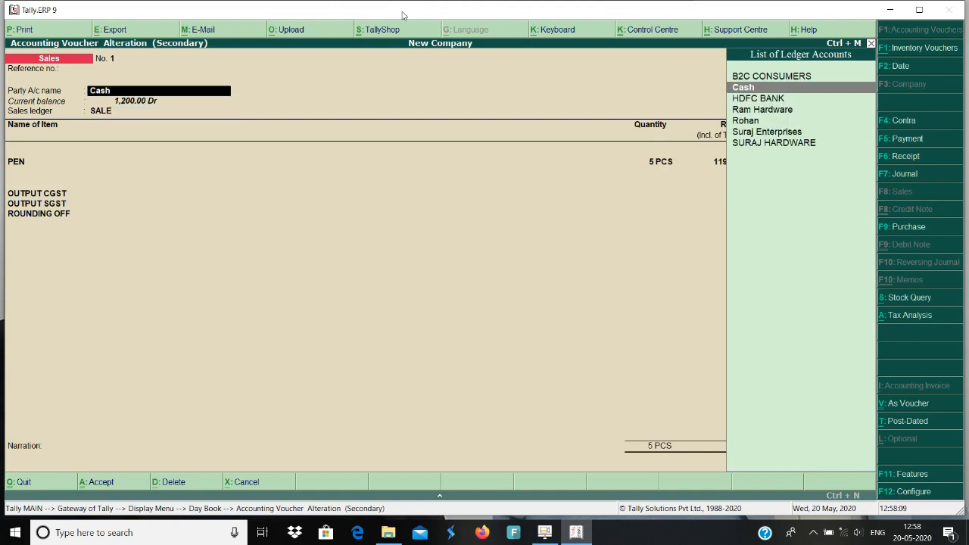
# Reopen the Cash party details, keep Bihar as the place of supply and set the GST registration type to Consumer.
pyautogui.press('Return')
pyautogui.press('Return')
pyautogui.press('Return')
pyautogui.press('Return')
pyautogui.press('Return')
pyautogui.press('Return')
pyautogui.press('Return')
pyautogui.press('Return')
pyautogui.press('Return')
pyautogui.press('Return')
pyautogui.press('Return')
pyautogui.press('Return')
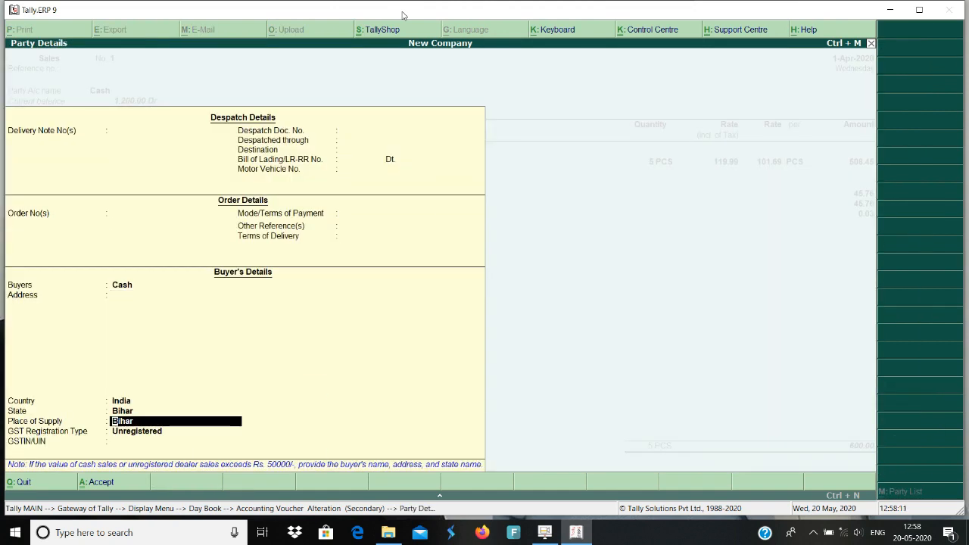
pyautogui.press('Return')
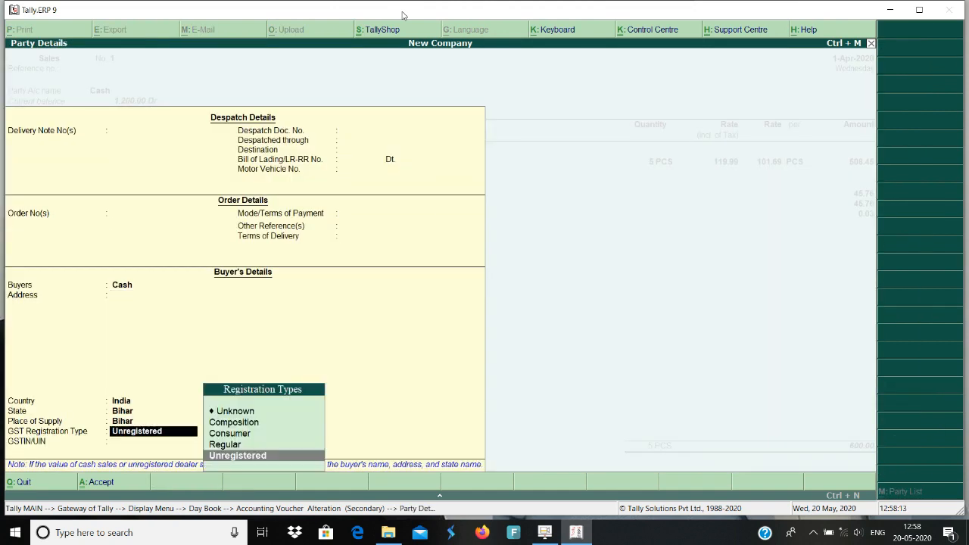
pyautogui.press('Up')
pyautogui.press('Up')
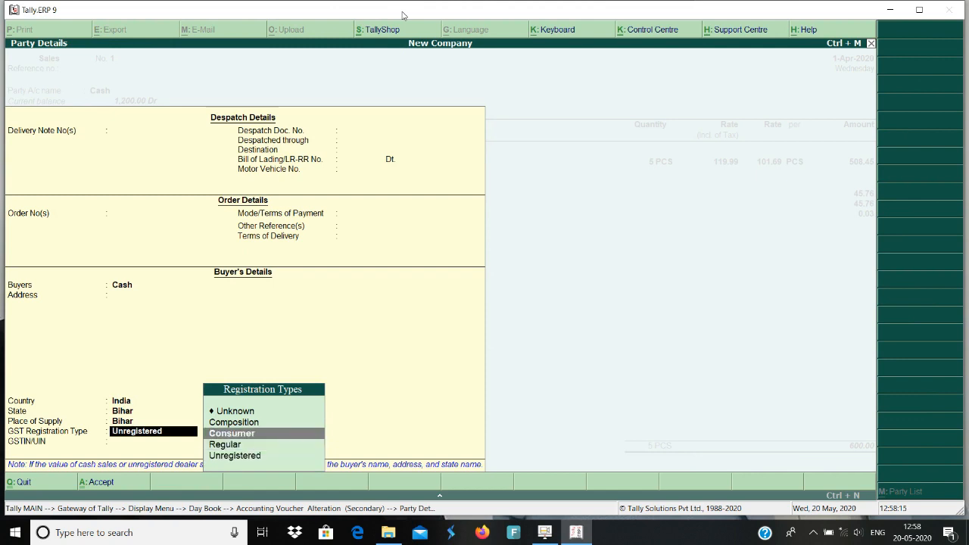
pyautogui.press('Return')
pyautogui.press('Return')
pyautogui.press('Return')
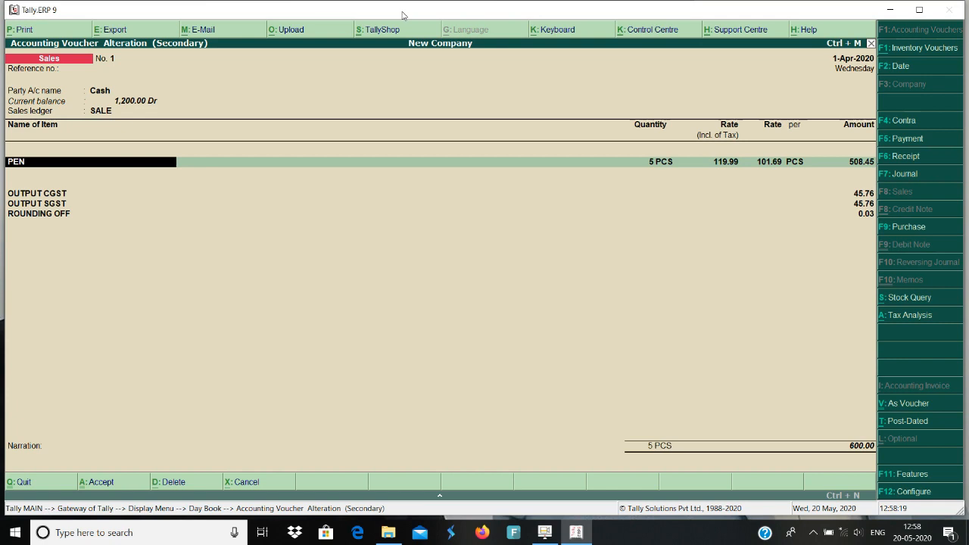
# Check the quantity and rates of the PEN line in the Cash voucher, and back out of the item entry.
pyautogui.press('Return')
pyautogui.press('Return')
pyautogui.press('Return')
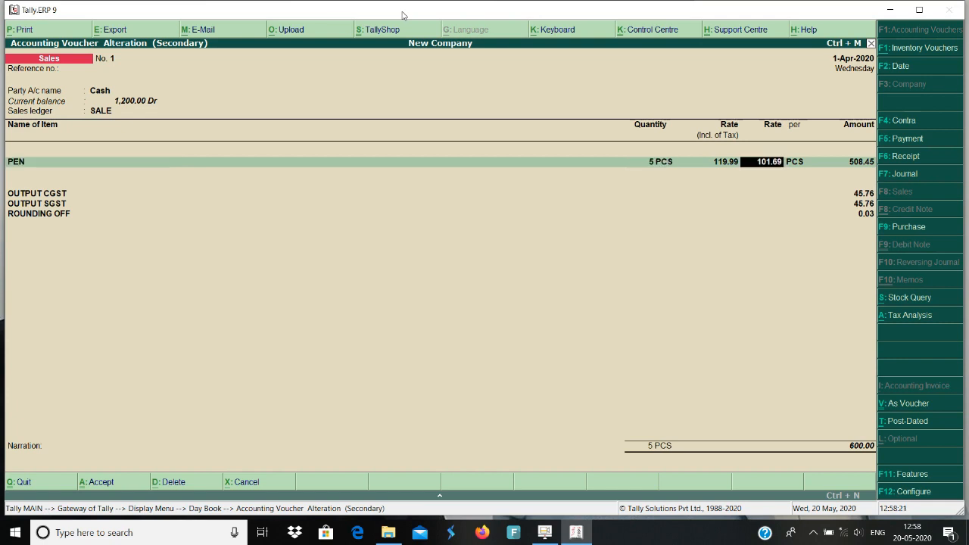
pyautogui.press('Return')
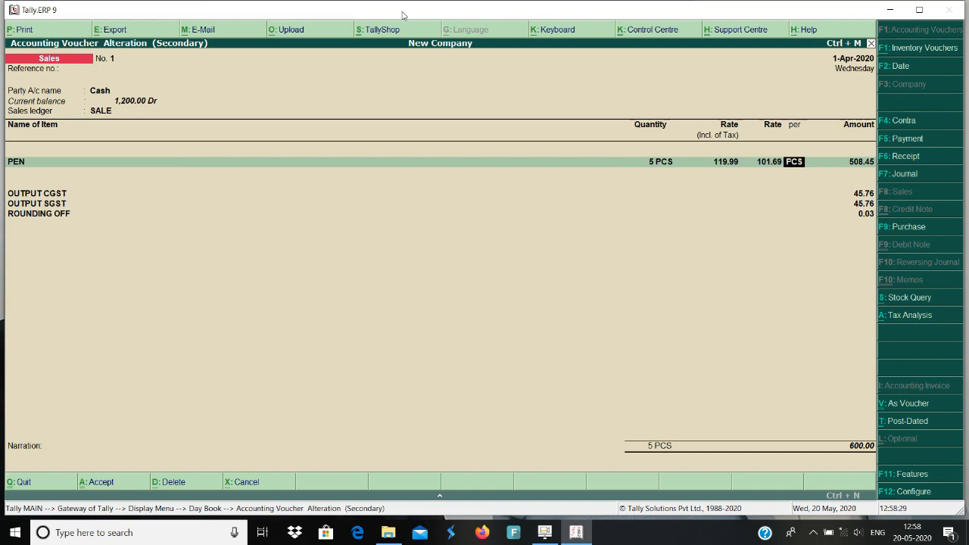
pyautogui.press('Escape')
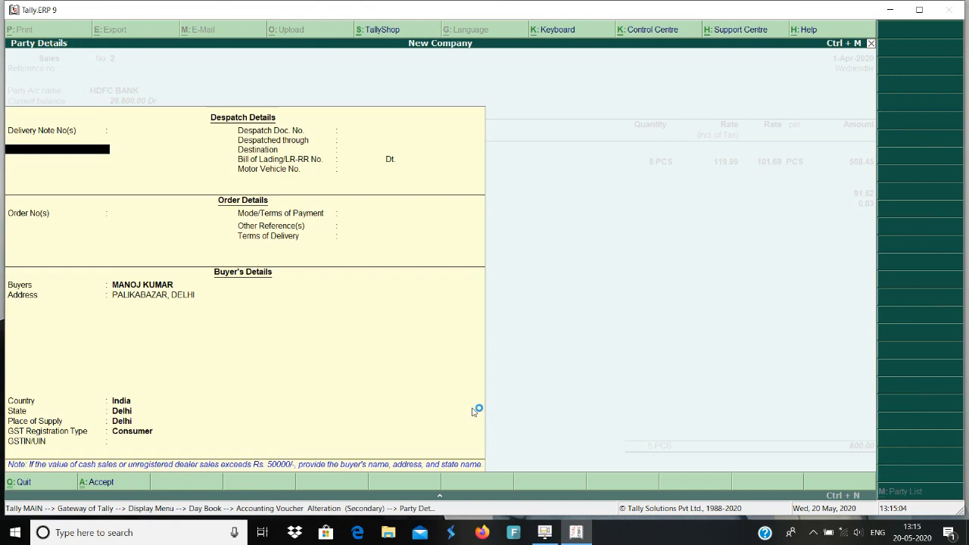
# Go through the party details of Sales voucher no. 2 for HDFC BANK to the buyer's address, leaving despatch and order details blank.
pyautogui.press('Return')
pyautogui.press('Return')
pyautogui.press('Return')
pyautogui.press('Return')
pyautogui.press('Return')
pyautogui.press('Return')
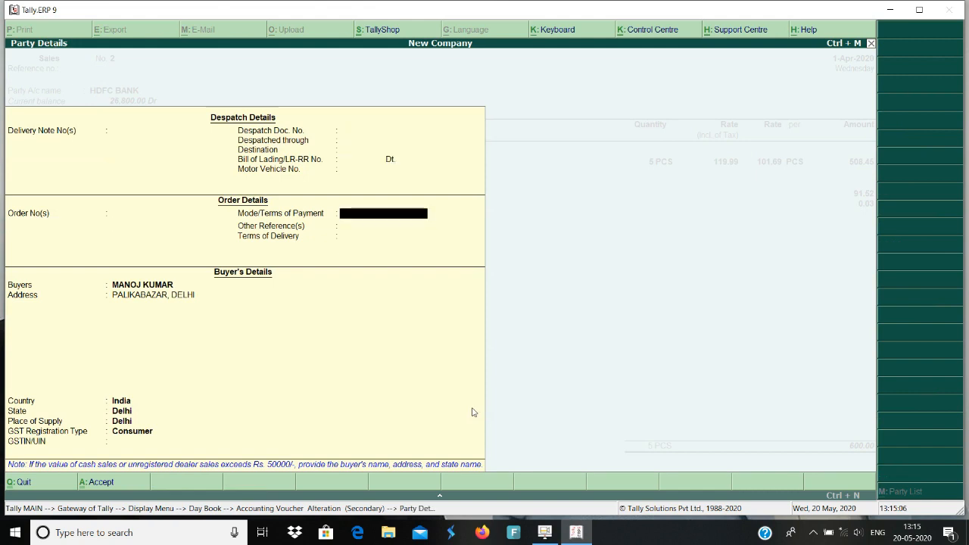
pyautogui.press('Return')
pyautogui.press('Return')
pyautogui.press('Return')
pyautogui.press('Return')
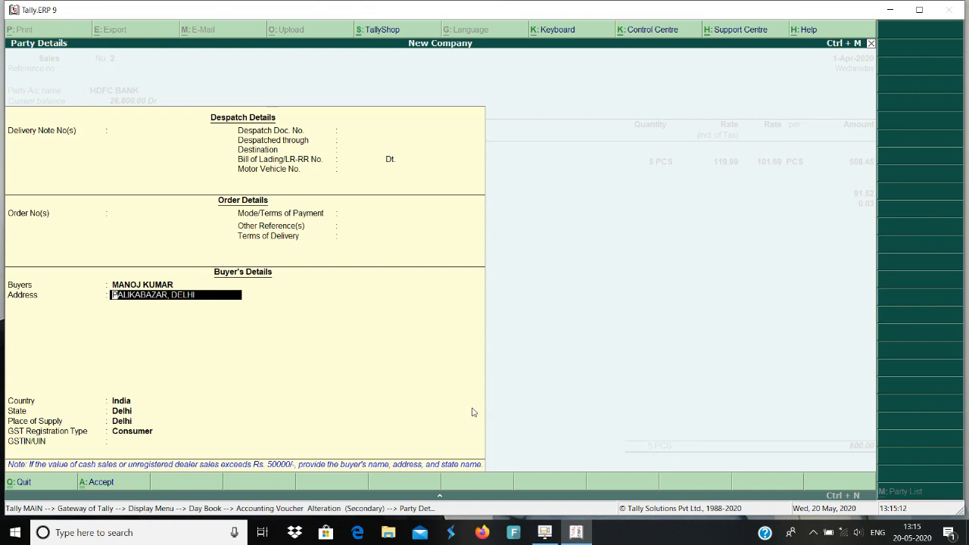
# Review the HDFC BANK voucher's buyer details with Delhi as state and place of supply and Consumer as registration type.
pyautogui.press('Return')
pyautogui.press('Return')
pyautogui.press('Return')
pyautogui.press('Return')
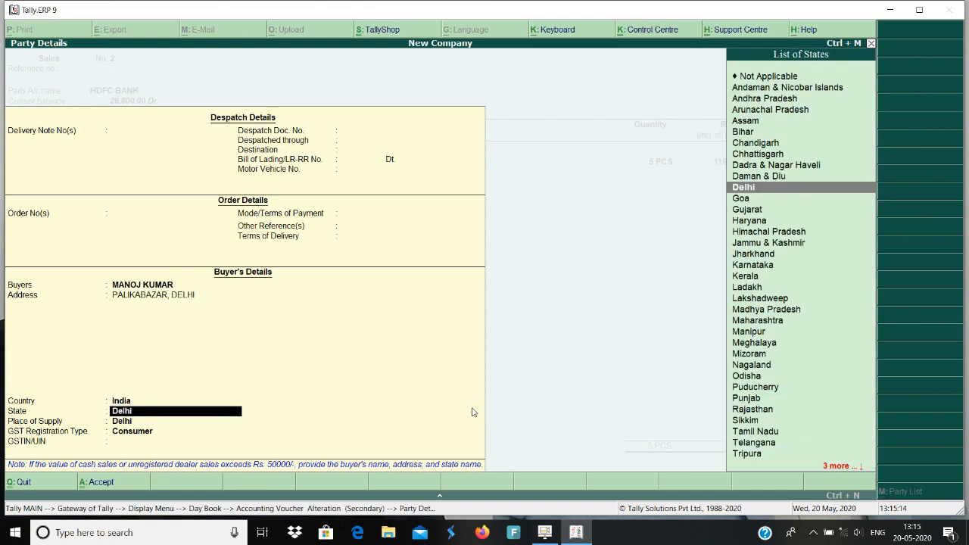
pyautogui.press('Return')
pyautogui.press('Return')
pyautogui.press('Return')
pyautogui.press('Return')
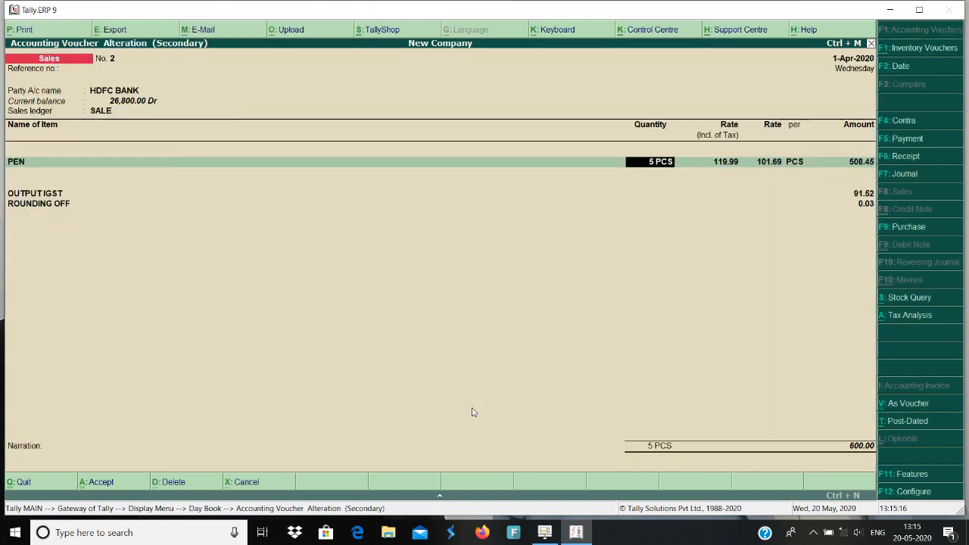
# Check the PEN item line of voucher no. 2 and continue to the OUTPUT IGST ledger.
pyautogui.press('Return')
pyautogui.press('Return')
pyautogui.press('Return')
pyautogui.press('Return')
pyautogui.press('Return')
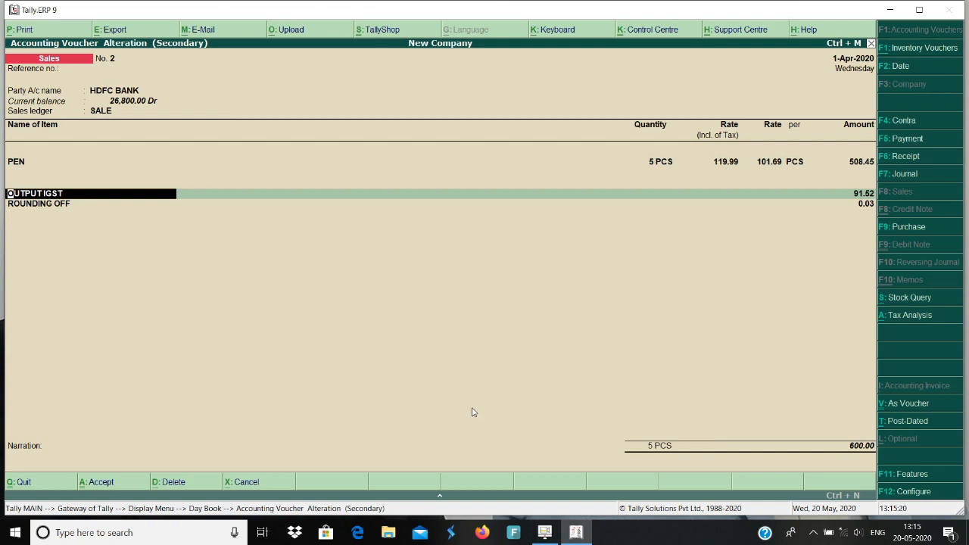
# Return to the HDFC BANK voucher's party details and go back to the buyer's address.
pyautogui.press('BackSpace')
pyautogui.press('BackSpace')
pyautogui.press('BackSpace')
pyautogui.press('BackSpace')
pyautogui.press('BackSpace')
pyautogui.press('BackSpace')
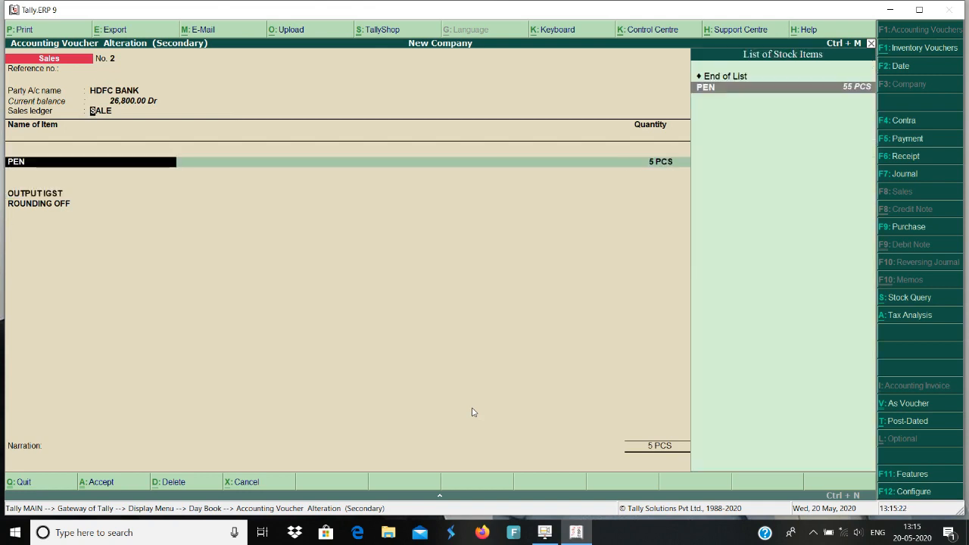
pyautogui.press('Return')
pyautogui.press('Return')
pyautogui.press('Return')
pyautogui.press('Return')
pyautogui.press('Return')
pyautogui.press('Return')
pyautogui.press('Return')
pyautogui.press('Return')
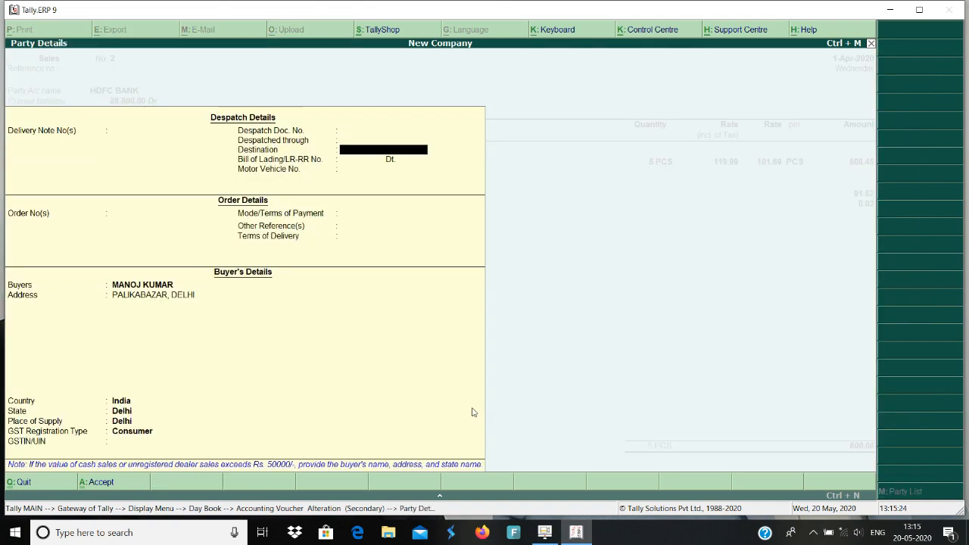
pyautogui.press('Return')
pyautogui.press('Return')
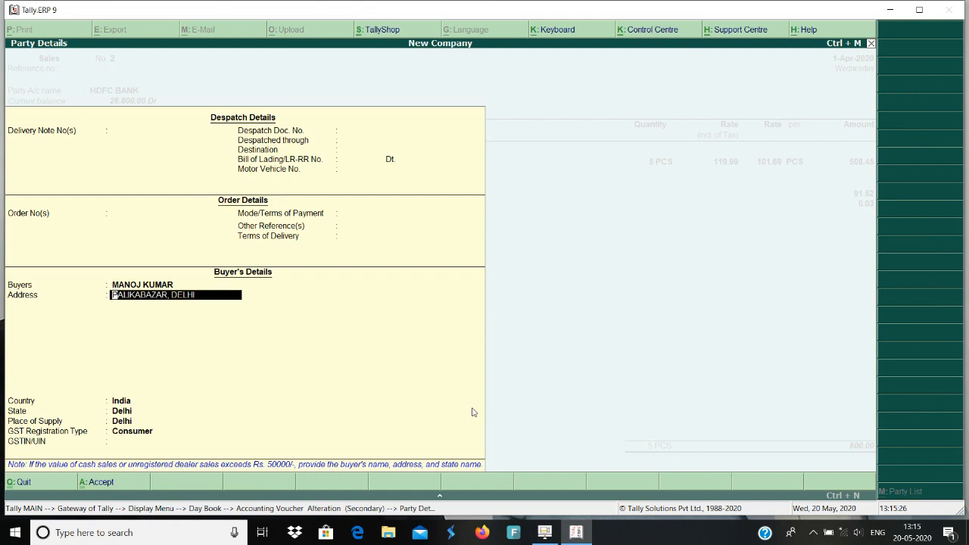
# Recheck the buyer's state, place of supply and registration type, and continue to the SALE ledger.
pyautogui.press('Return')
pyautogui.press('Return')
pyautogui.press('Return')
pyautogui.press('Return')
pyautogui.press('Return')
pyautogui.press('Return')
pyautogui.press('Return')
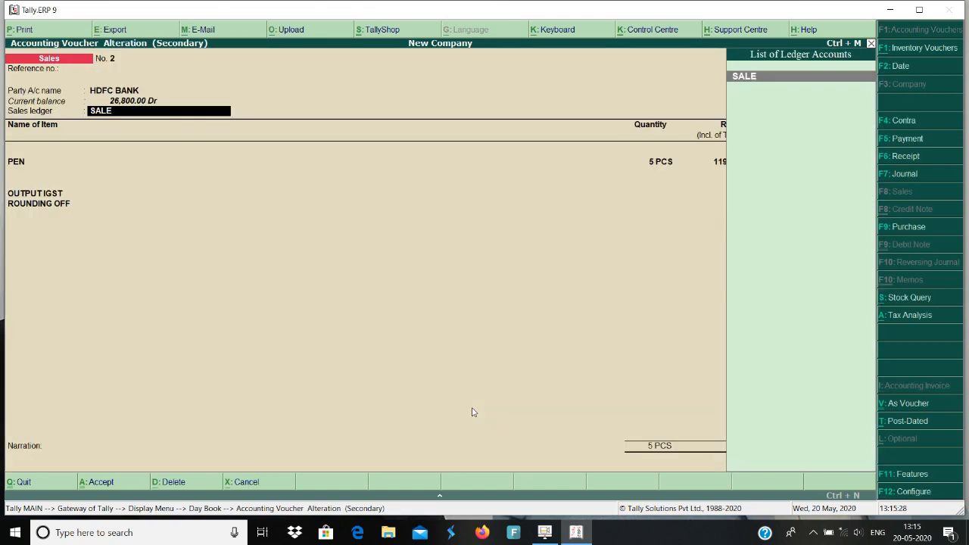
# Go through the PEN item of voucher no. 2 and check its OUTPUT IGST and ROUNDING OFF entries.
pyautogui.press('Return')
pyautogui.press('Return')
pyautogui.press('Return')
pyautogui.press('Return')
pyautogui.press('Return')
pyautogui.press('Return')
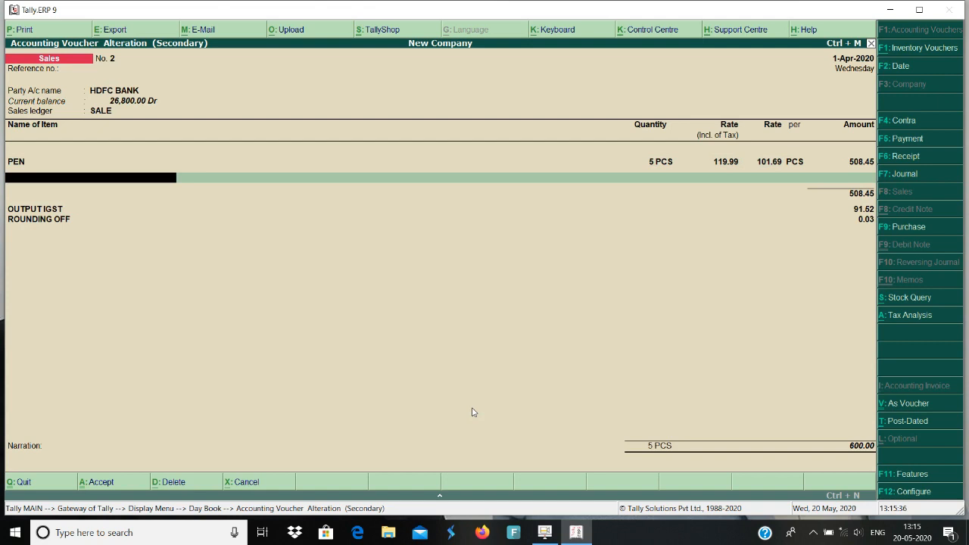
pyautogui.press('Return')
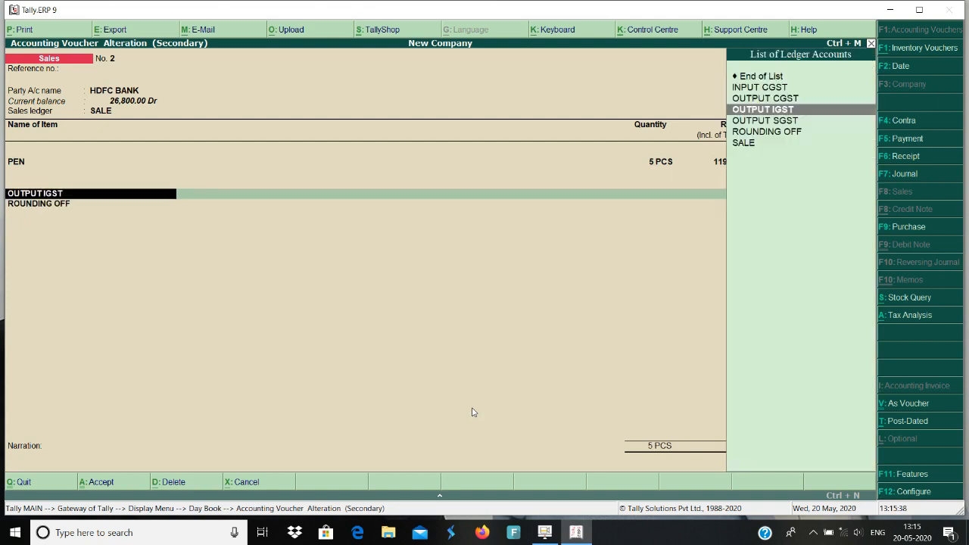
pyautogui.press('Return')
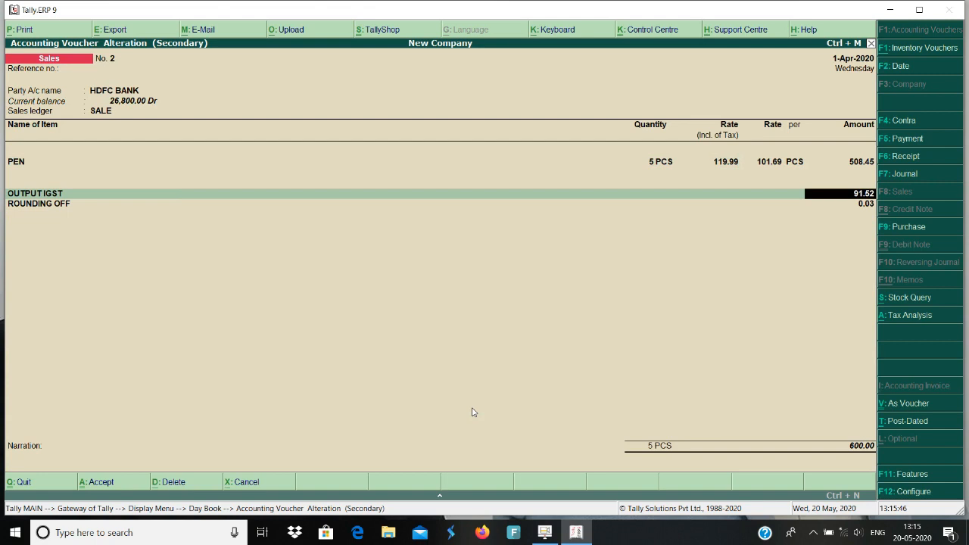
pyautogui.press('Return')
pyautogui.press('Return')
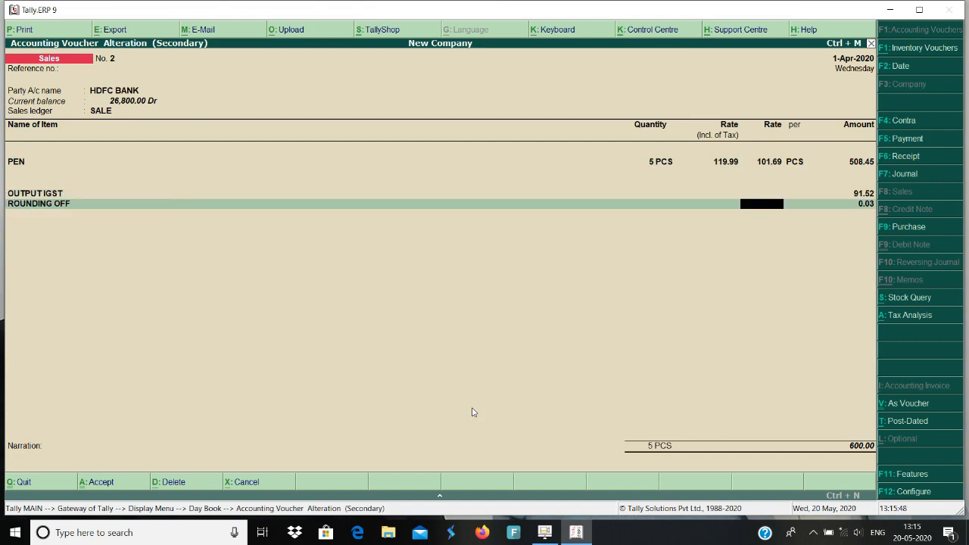
pyautogui.press('Return')
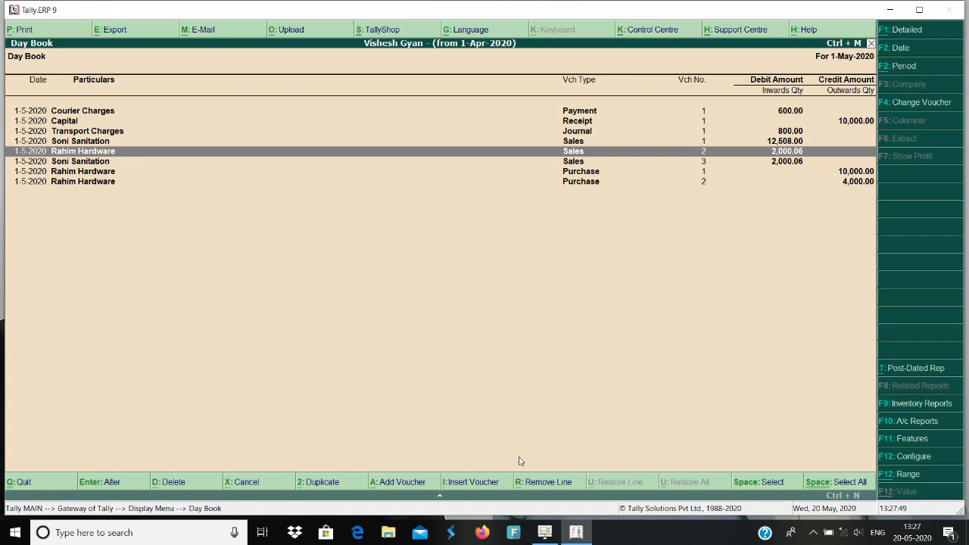
# Review Sales voucher no. 1 for Soni Sanitation from the Vishesh Gyan Day Book and close it.
pyautogui.press('Up')
pyautogui.press('Return')
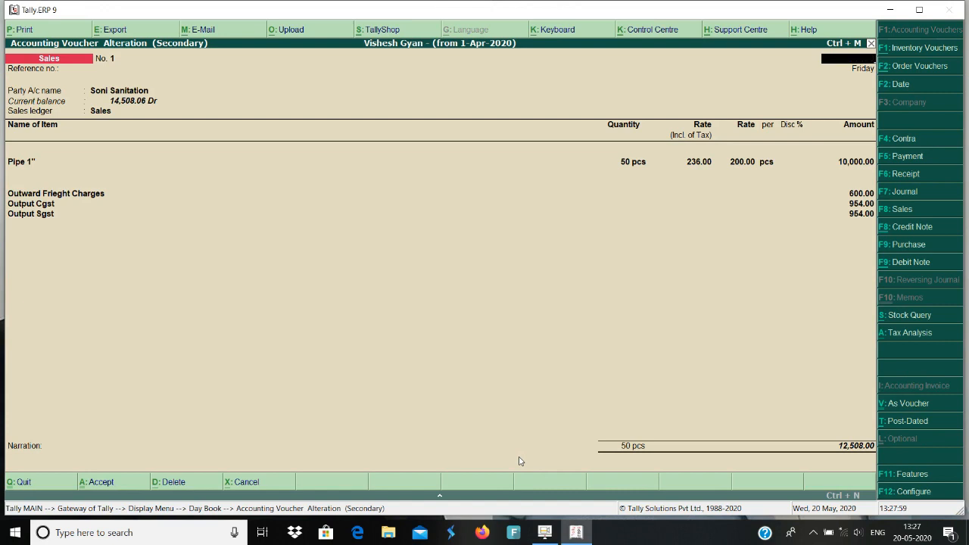
pyautogui.press('Escape')
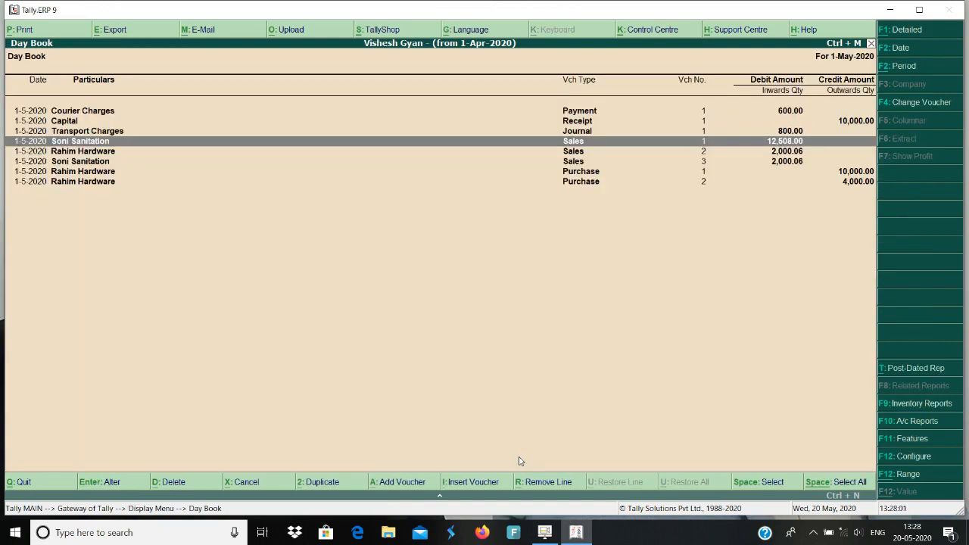
# Open Sales voucher no. 3 for Soni Sanitation from the Day Book.
pyautogui.press('Down')
pyautogui.press('Down')
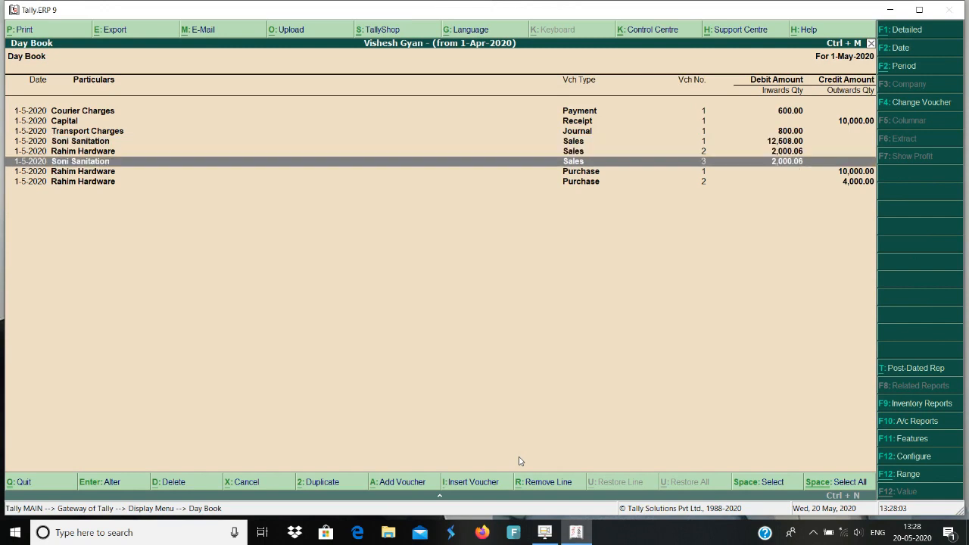
pyautogui.press('Return')
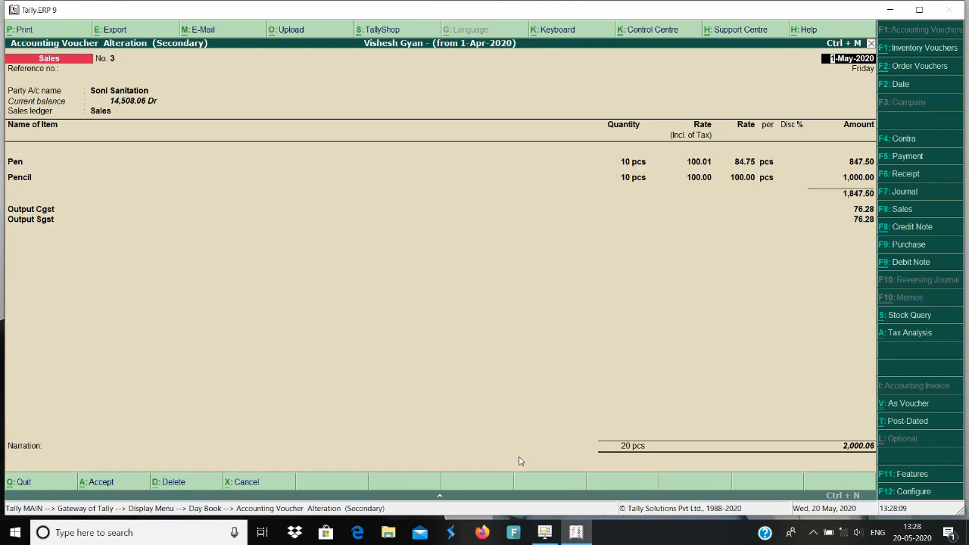
# Preview the printed tax invoice of Sales voucher no. 3 for Soni Sanitation, and close both the preview and the voucher.
pyautogui.click(27, 32)
pyautogui.press('Return')
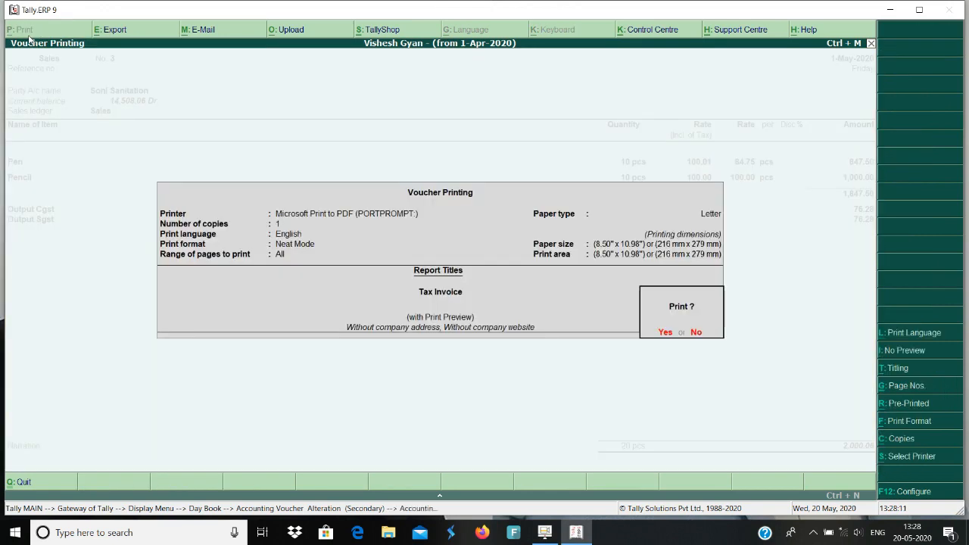
pyautogui.press('Return')
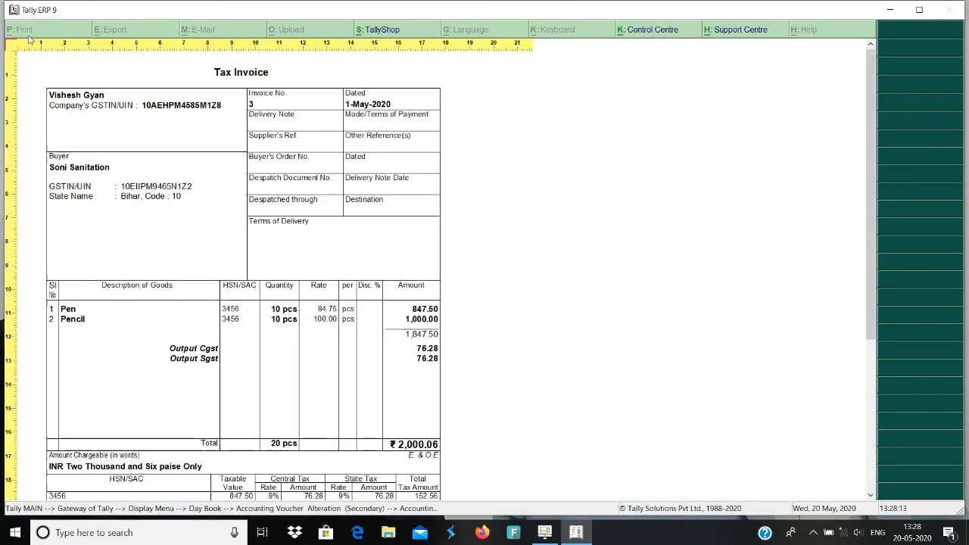
pyautogui.hotkey('alt', 'z')
pyautogui.press('Escape')
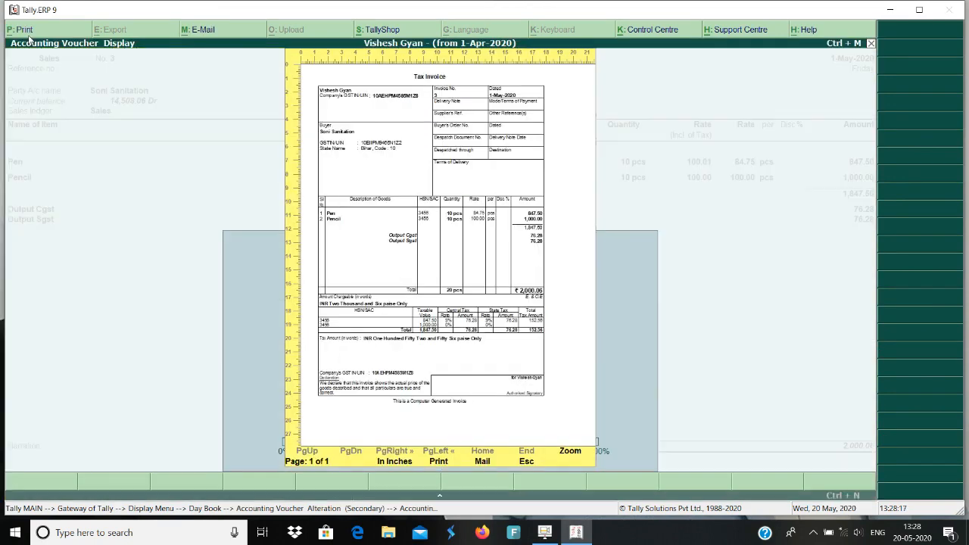
pyautogui.press('Escape')
pyautogui.press('Escape')
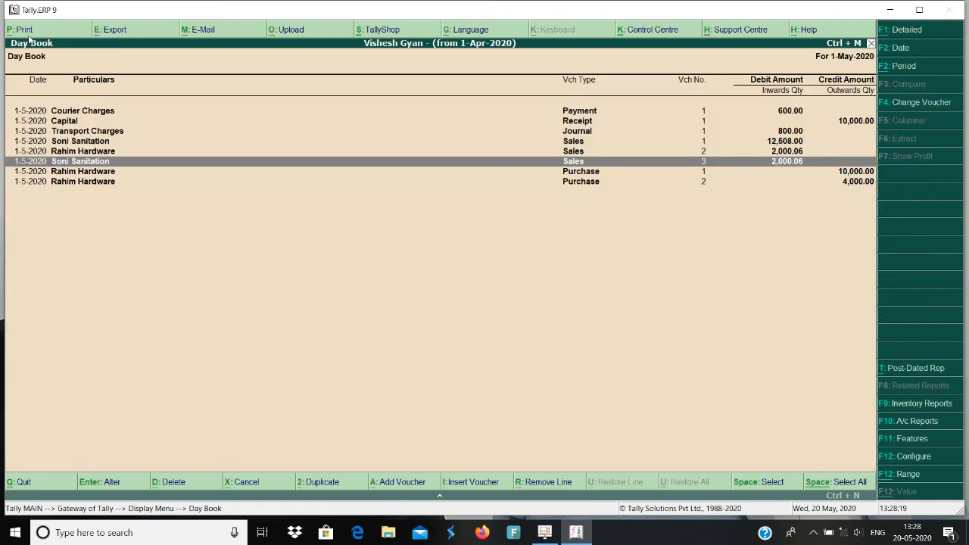
# Open Sales voucher no. 2 for Rahim Hardware, preview its printed Invoice-cum-Bill of Supply, and close the voucher.
pyautogui.press('Up')
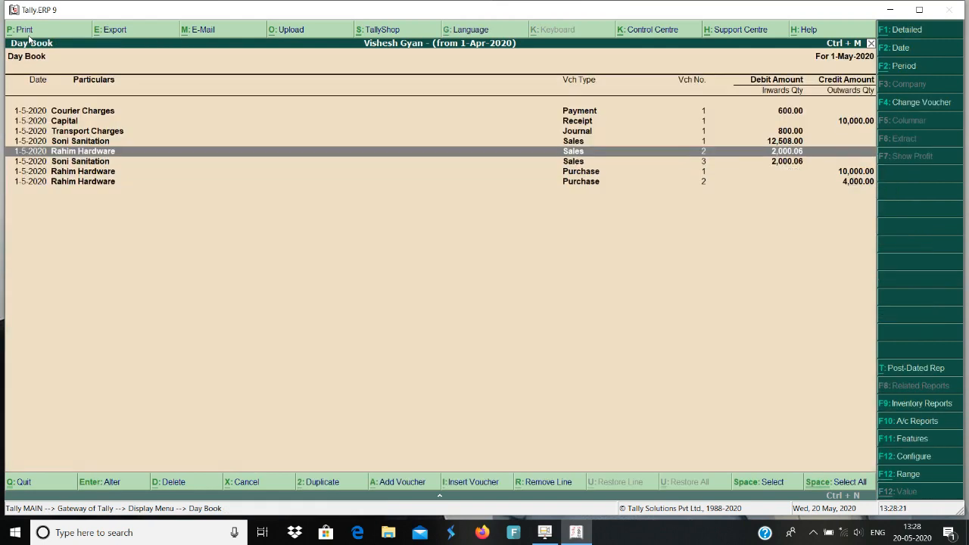
pyautogui.press('Return')
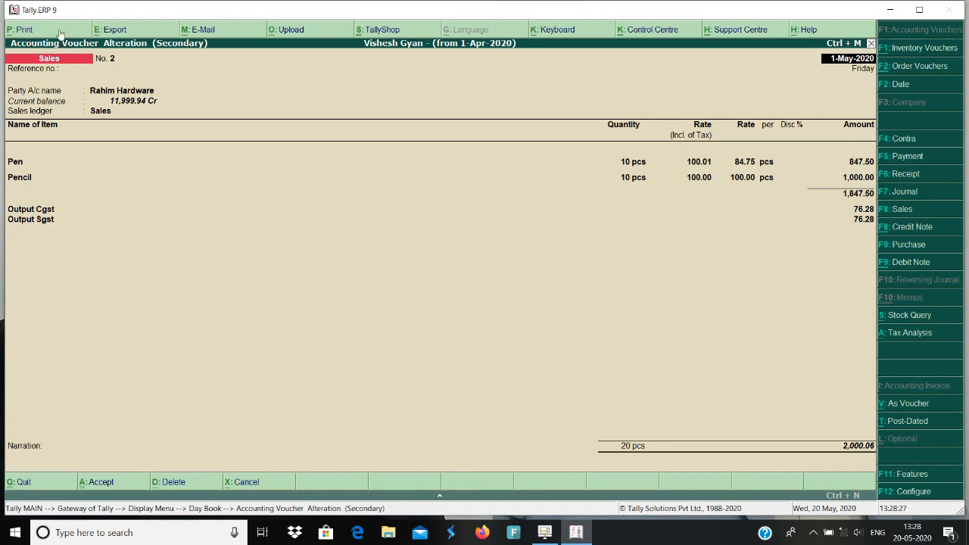
pyautogui.click(61, 33)
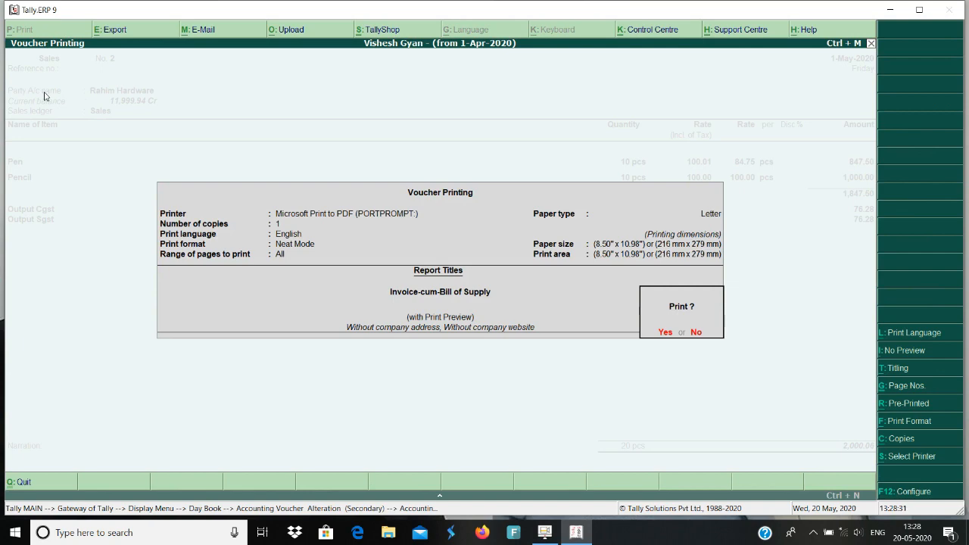
pyautogui.press('Return')
pyautogui.hotkey('alt', 'z')
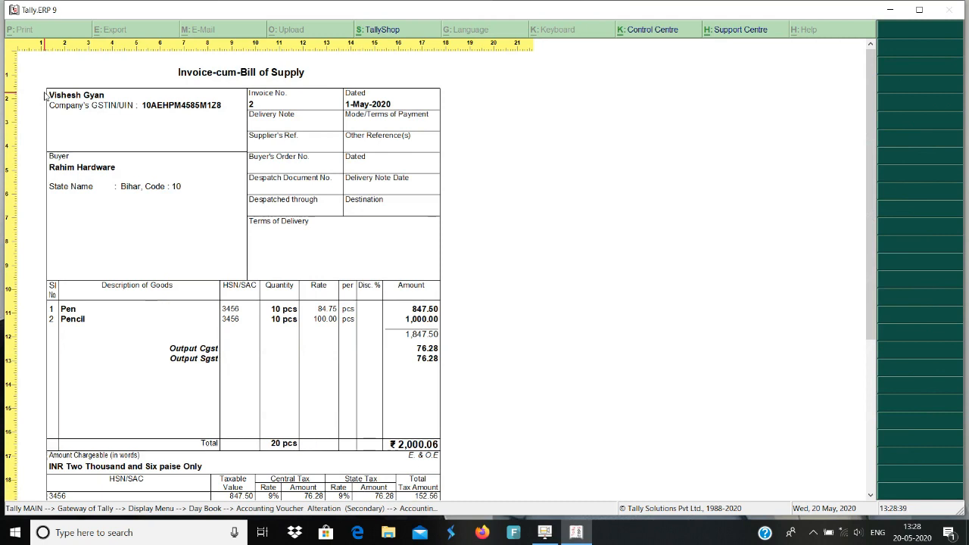
pyautogui.press('Escape')
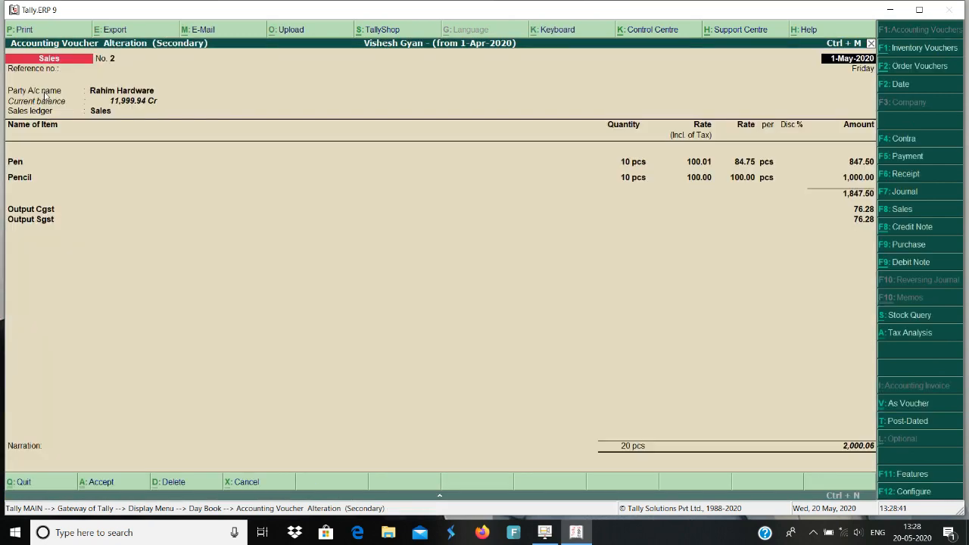
pyautogui.press('Escape')
pyautogui.press('y')
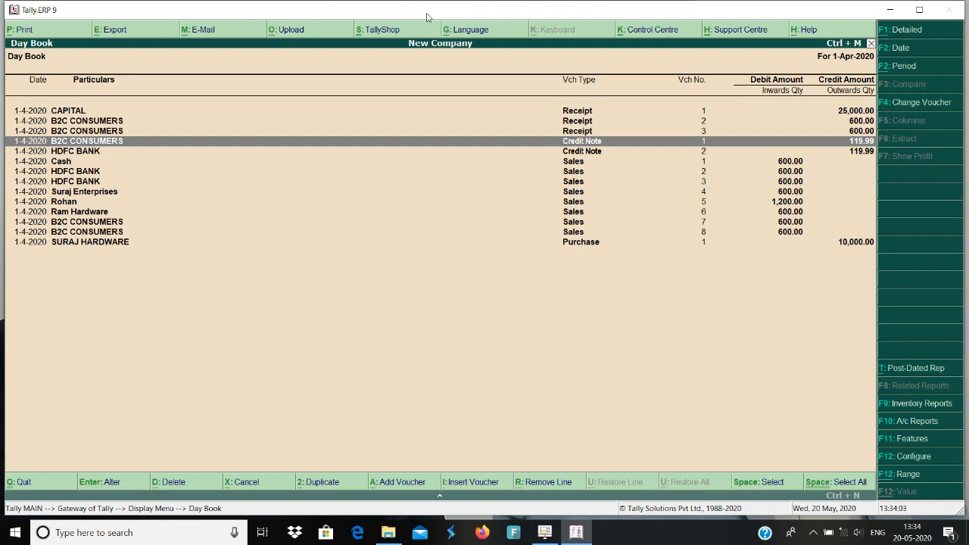
# Open Credit Note no. 1 for B2C CONSUMERS from the New Company Day Book and check its original invoice number and date.
pyautogui.press('Return')
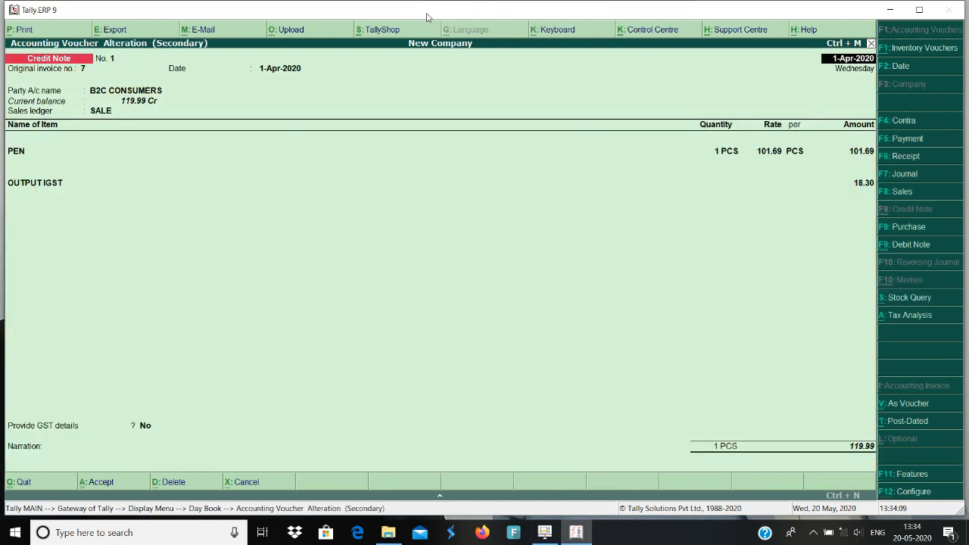
pyautogui.press('Return')
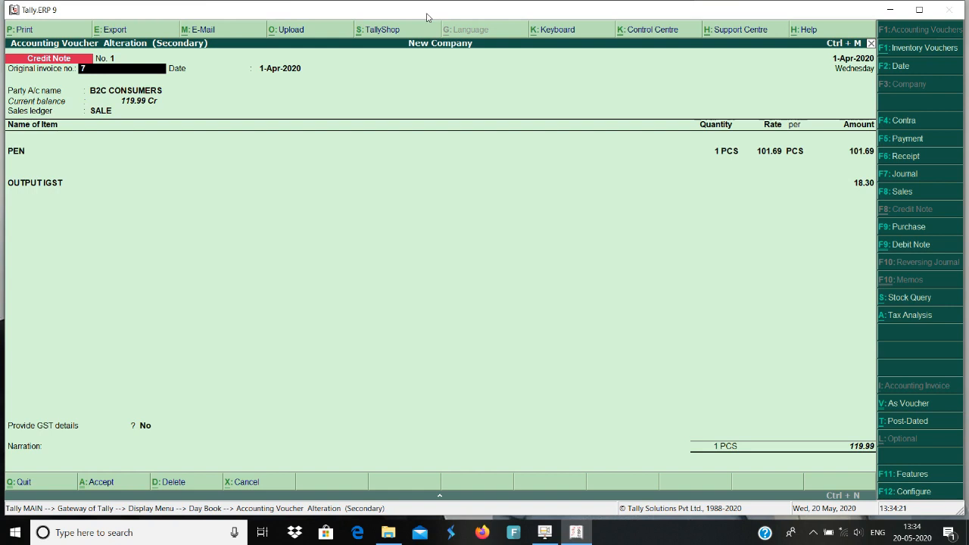
pyautogui.press('Return')
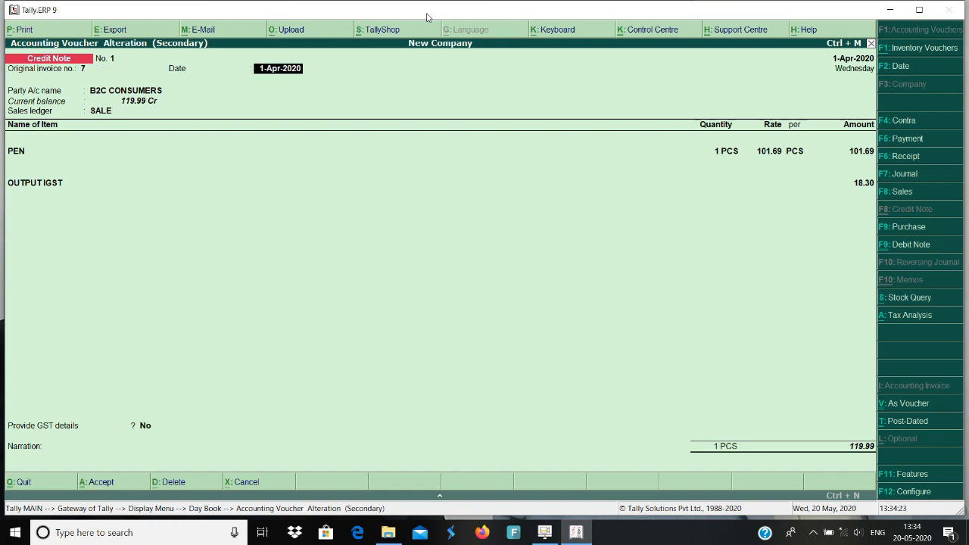
pyautogui.press('Return')
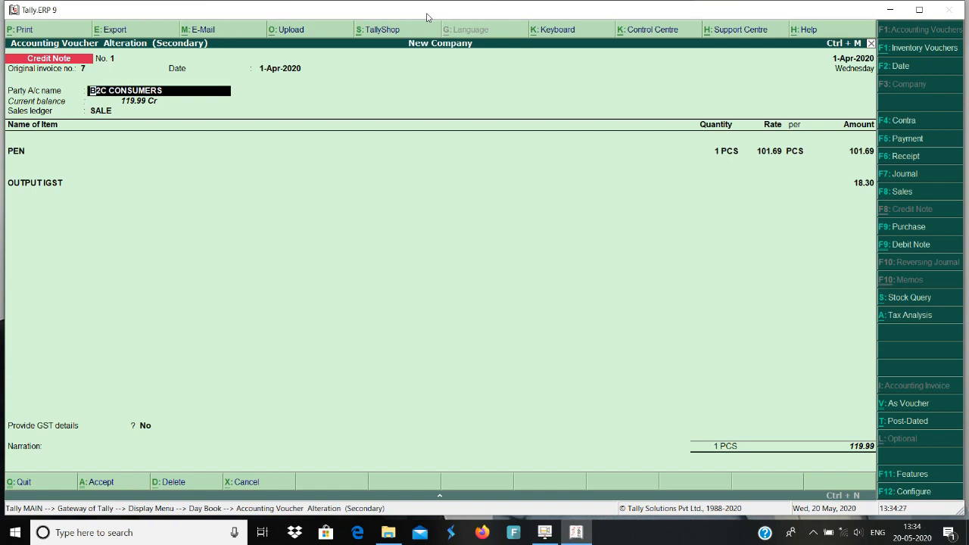
# Go through the party details of Credit Note no. 1, checking the buyer's name, address, country, state and place of supply.
pyautogui.press('Return')
pyautogui.press('Return')
pyautogui.press('Return')
pyautogui.press('Return')
pyautogui.press('Return')
pyautogui.press('Return')
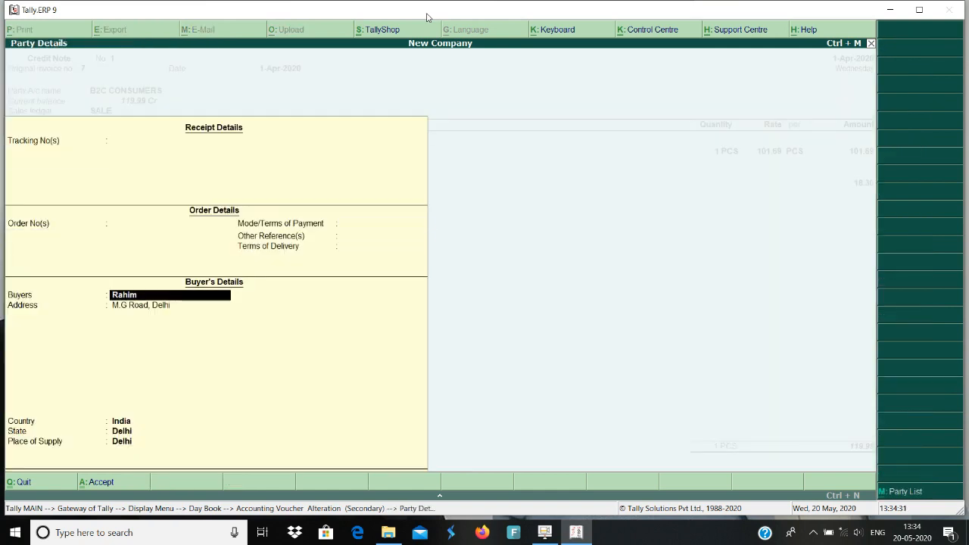
pyautogui.press('Return')
pyautogui.press('Return')
pyautogui.press('Return')
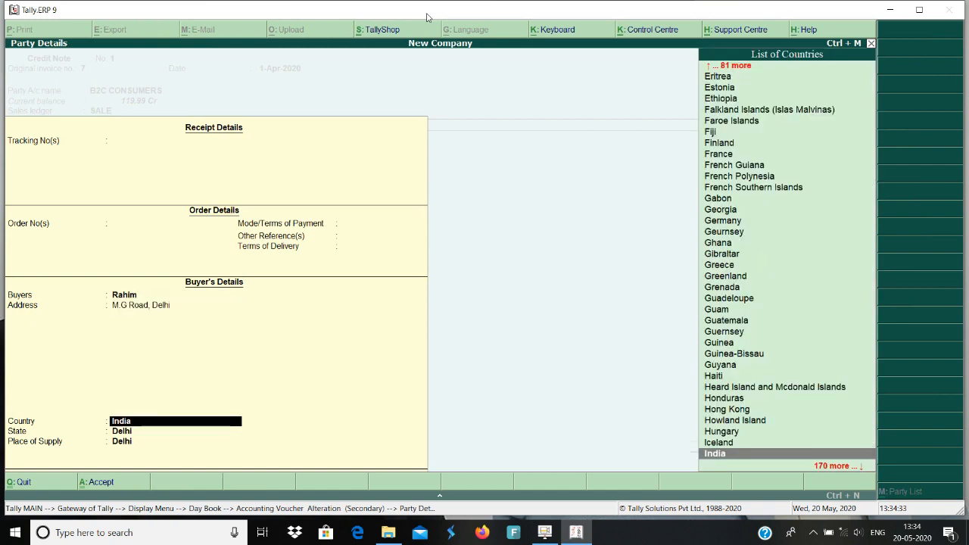
pyautogui.press('Return')
pyautogui.press('Return')
pyautogui.press('Return')
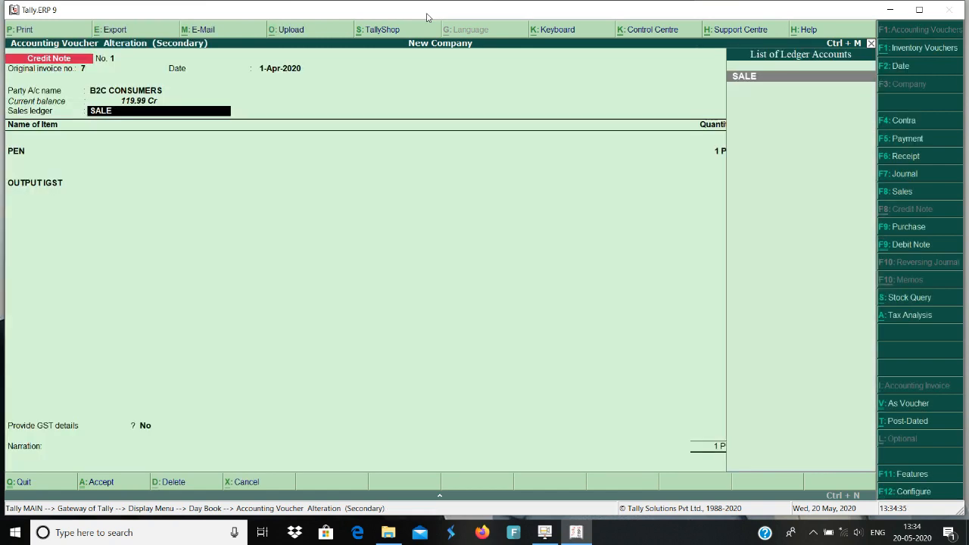
# Check the SALE ledger, the PEN item's quantity and rate, and the OUTPUT IGST entry of Credit Note no. 1.
pyautogui.press('Return')
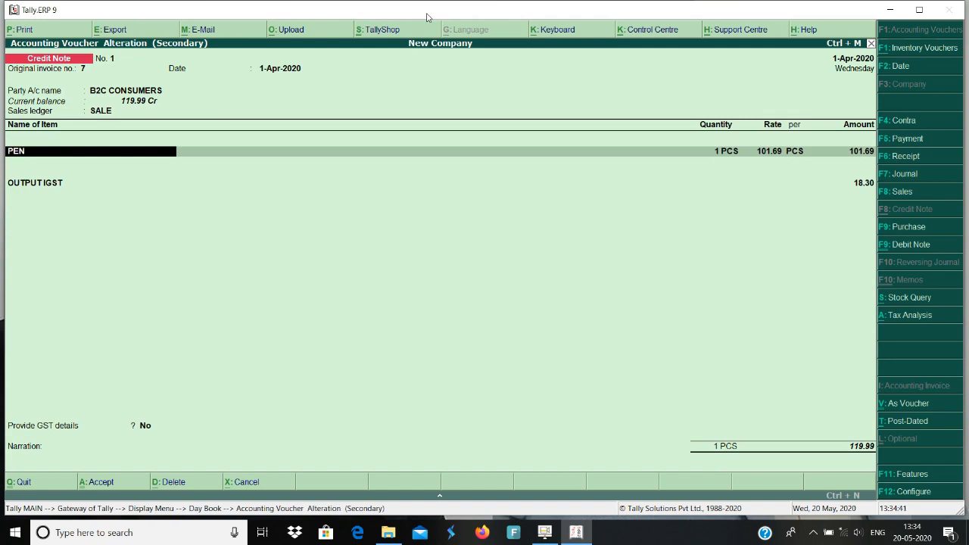
pyautogui.press('Return')
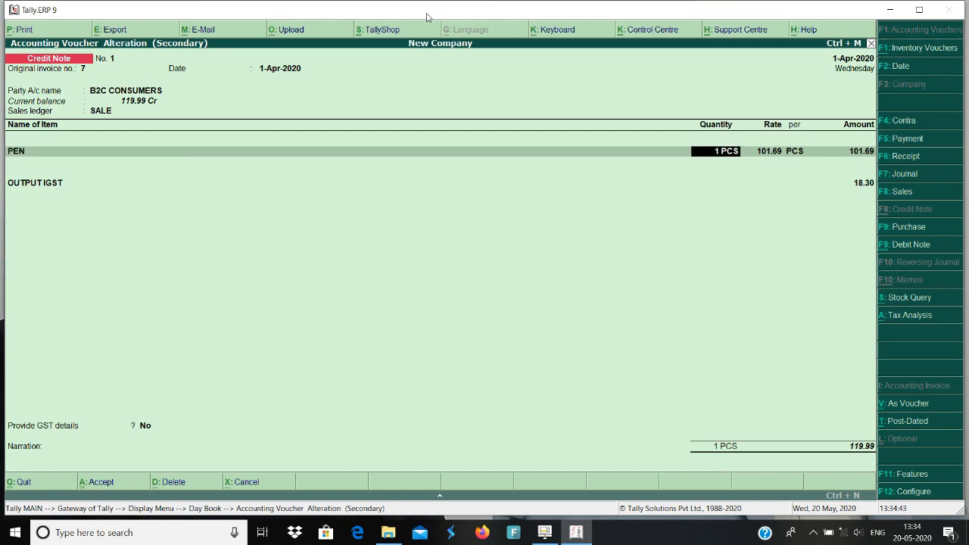
pyautogui.press('Return')
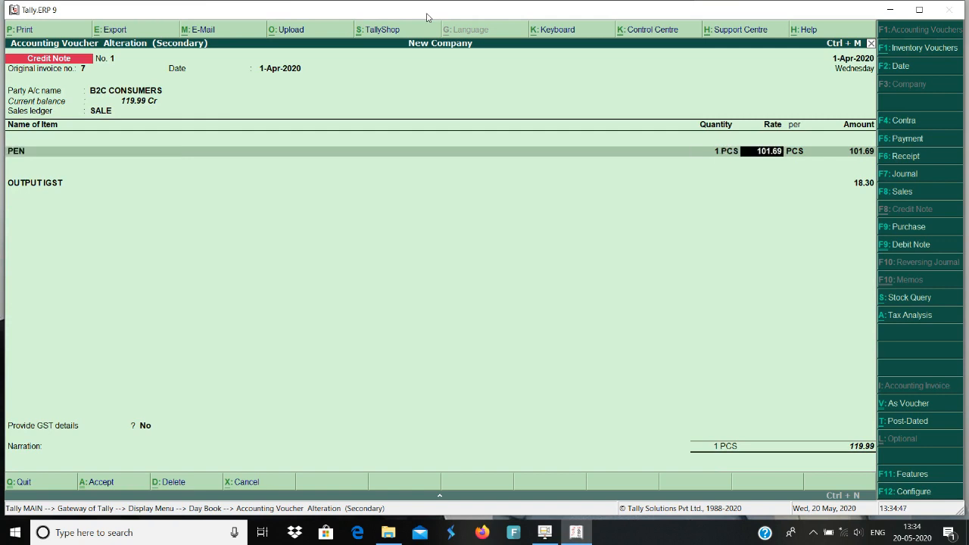
pyautogui.press('Return')
pyautogui.press('Return')
pyautogui.press('Return')
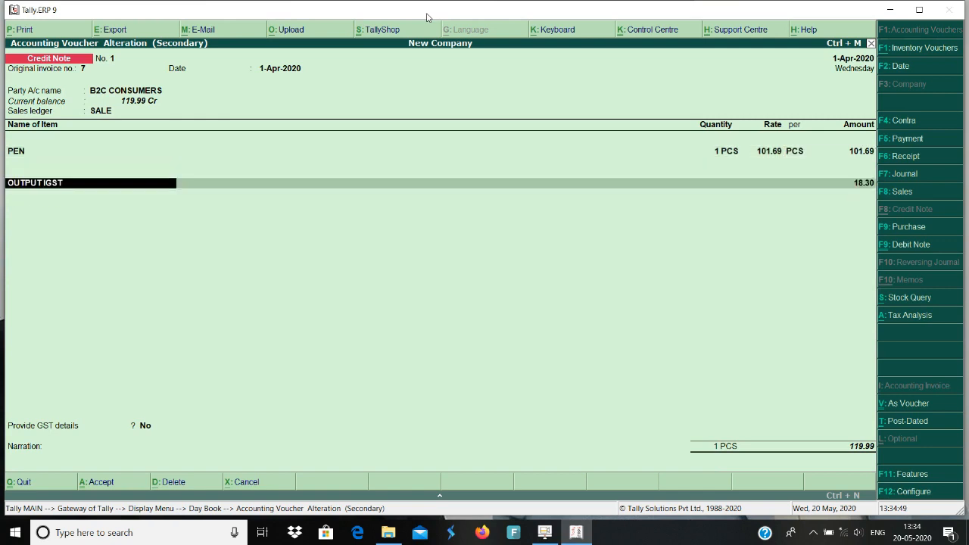
pyautogui.press('Return')
pyautogui.press('Return')
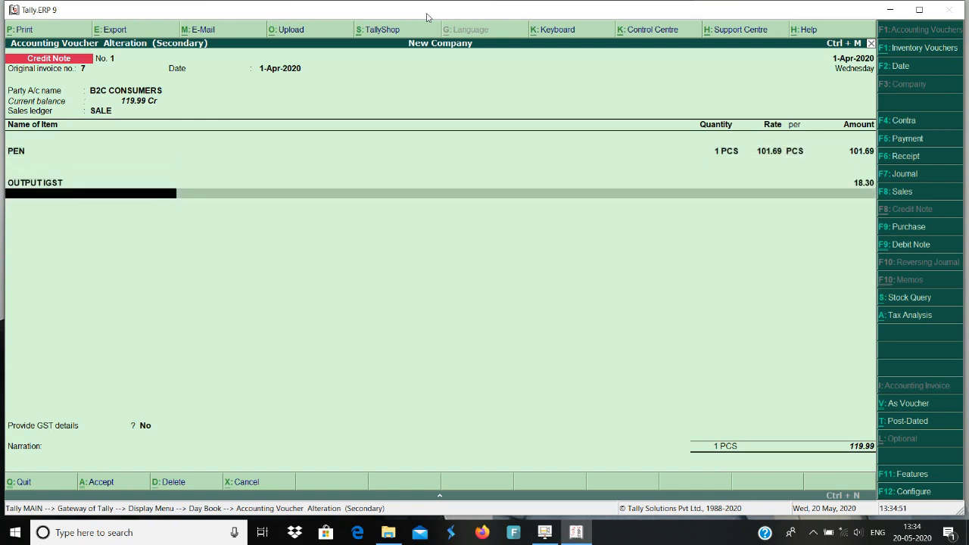
# Provide GST details for Credit Note no. 1 with 01-Sales Return as the reason for issuing it, and save the note.
pyautogui.press('Return')
pyautogui.press('Down')
pyautogui.press('Return')
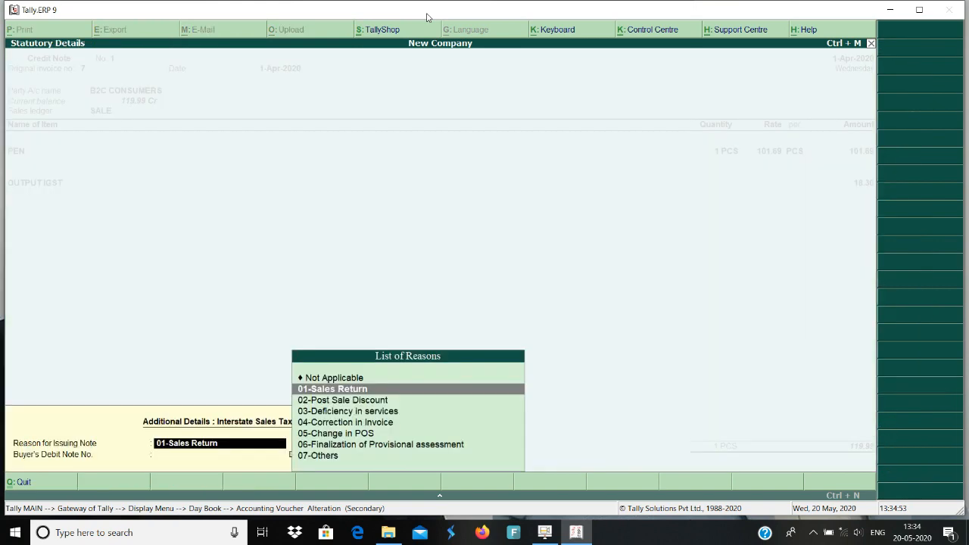
pyautogui.press('Return')
pyautogui.press('Return')
pyautogui.press('Return')
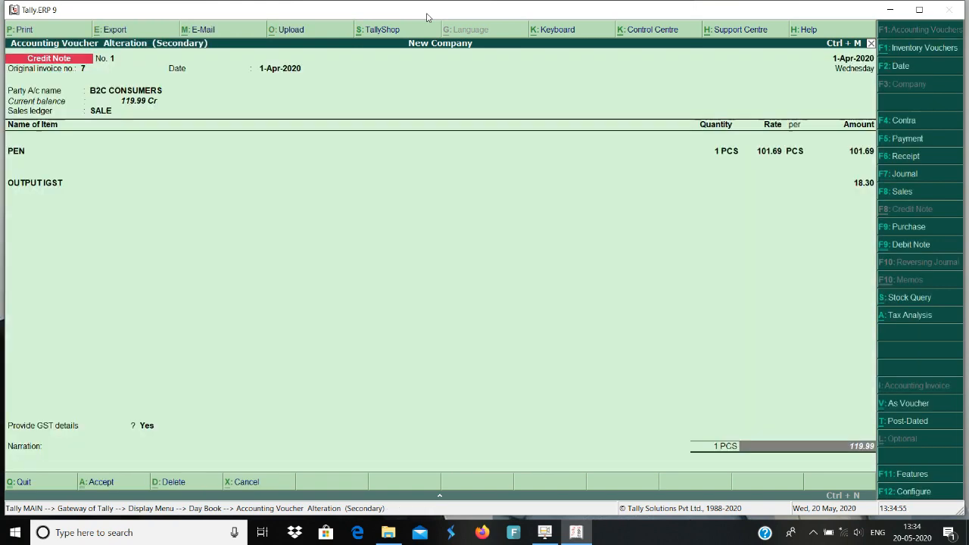
pyautogui.press('Return')
pyautogui.press('Return')
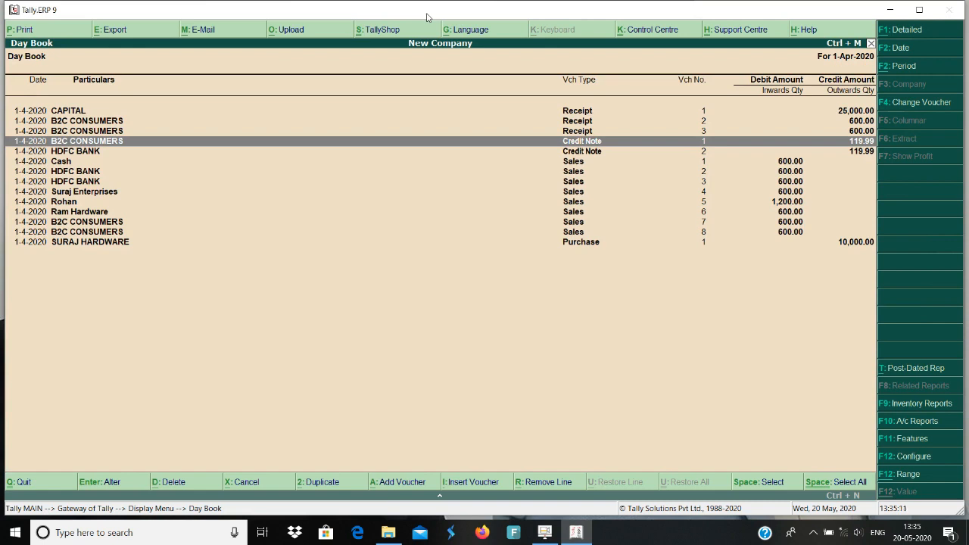
# Open Credit Note no. 2 for HDFC BANK from the Day Book and check its original invoice number and date.
pyautogui.press('Down')
pyautogui.press('Return')
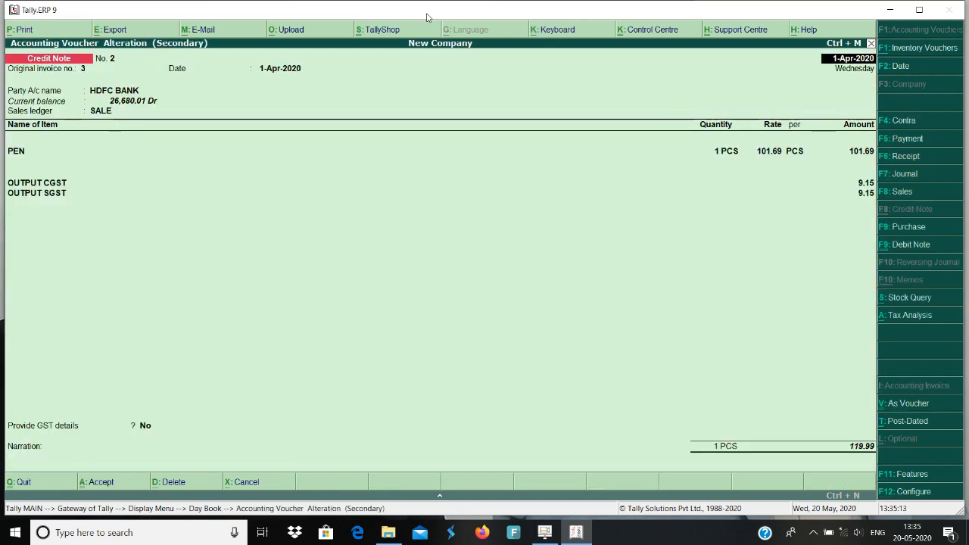
pyautogui.press('Return')
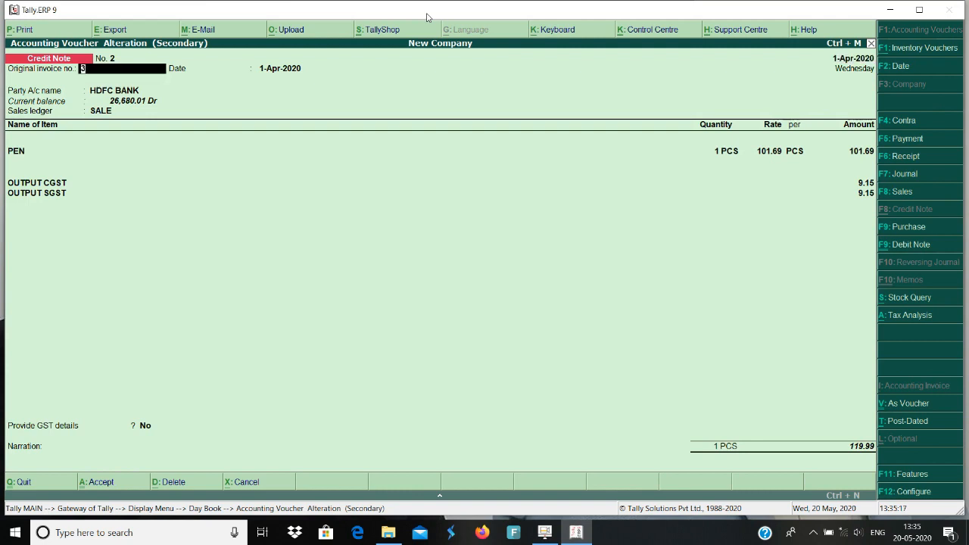
pyautogui.press('Return')
pyautogui.press('Return')
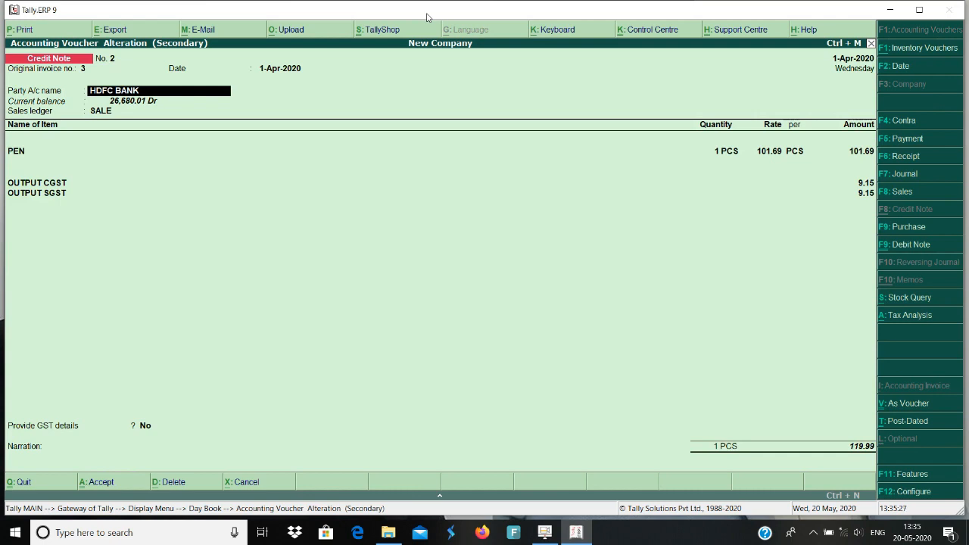
# Go through the receipt, order and buyer's name and address fields in the party details of Credit Note no. 2.
pyautogui.press('Return')
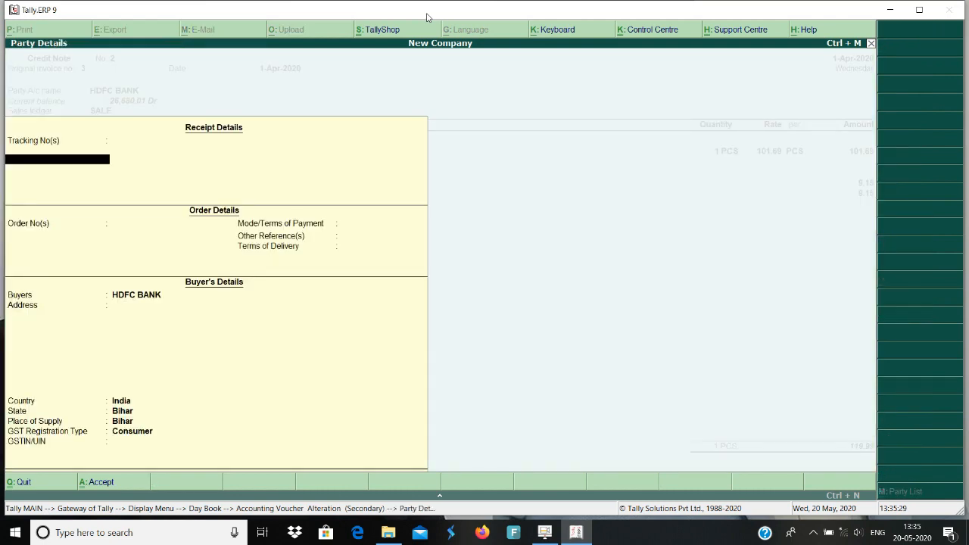
pyautogui.press('Return')
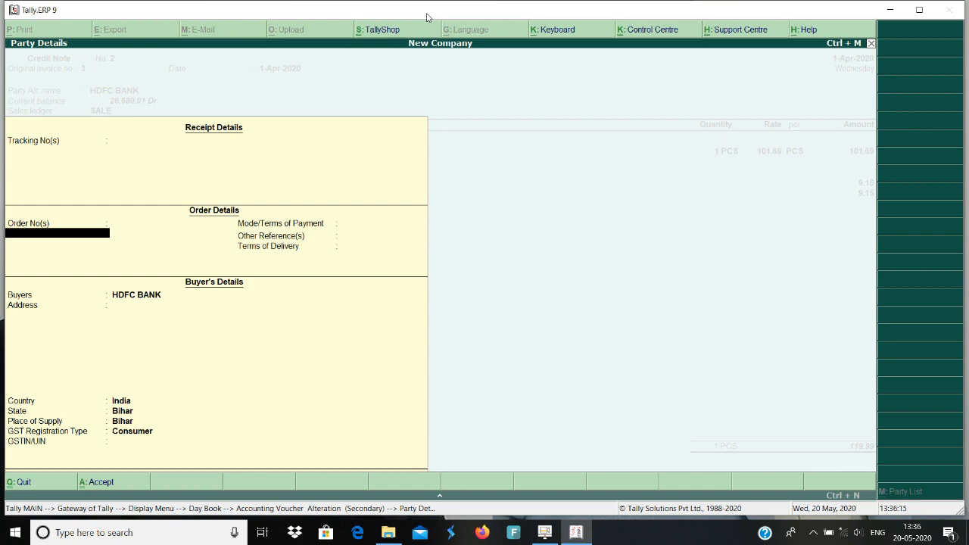
pyautogui.press('Return')
pyautogui.press('Return')
pyautogui.press('Return')
pyautogui.press('Return')
pyautogui.press('Return')
pyautogui.press('Return')
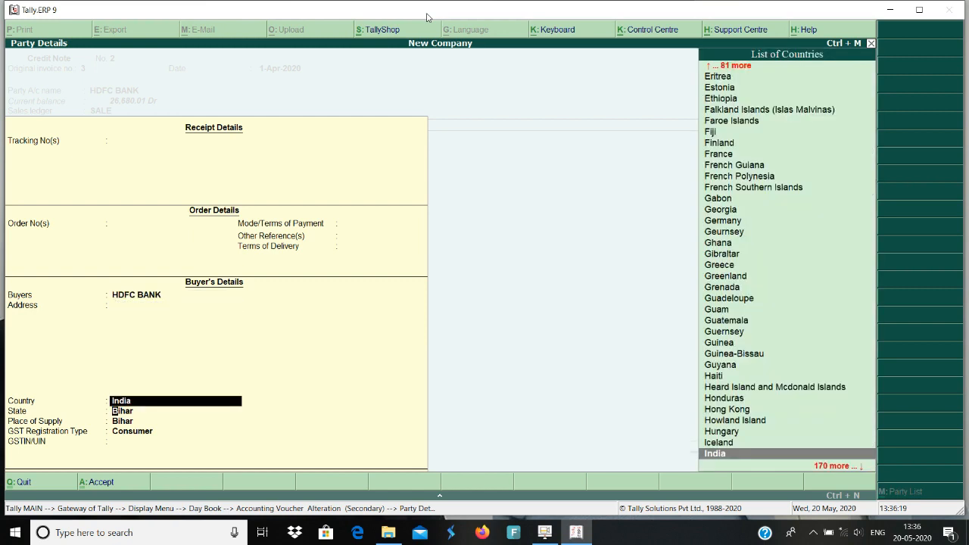
# Check the buyer's state, place of supply and GST registration type, and continue past the SALE ledger to the PEN item.
pyautogui.press('Return')
pyautogui.press('Return')
pyautogui.press('Return')
pyautogui.press('Return')
pyautogui.press('Return')
pyautogui.press('Return')
pyautogui.press('Return')
pyautogui.press('Return')
pyautogui.press('Return')
pyautogui.press('Return')
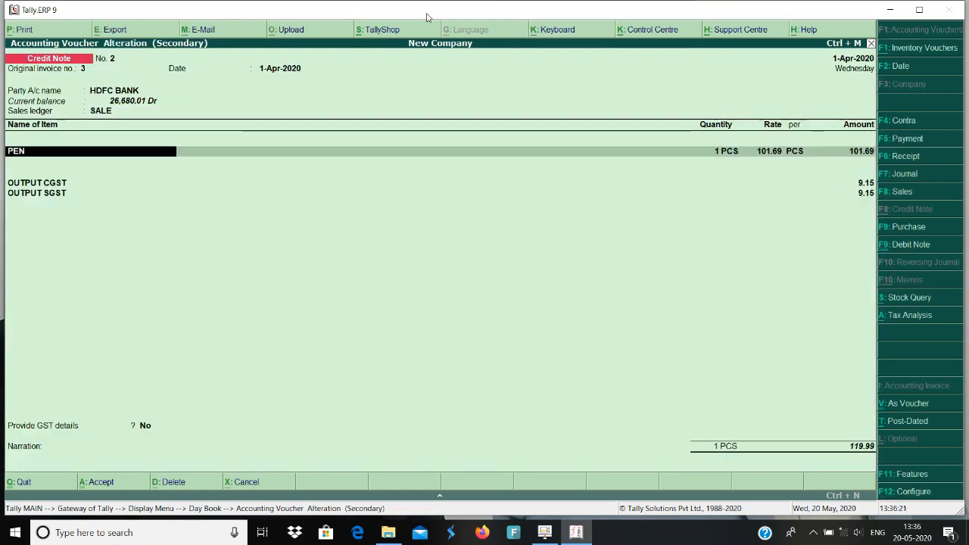
# Go through the PEN item and the OUTPUT CGST and OUTPUT SGST entries of Credit Note no. 2.
pyautogui.press('Return')
pyautogui.press('Return')
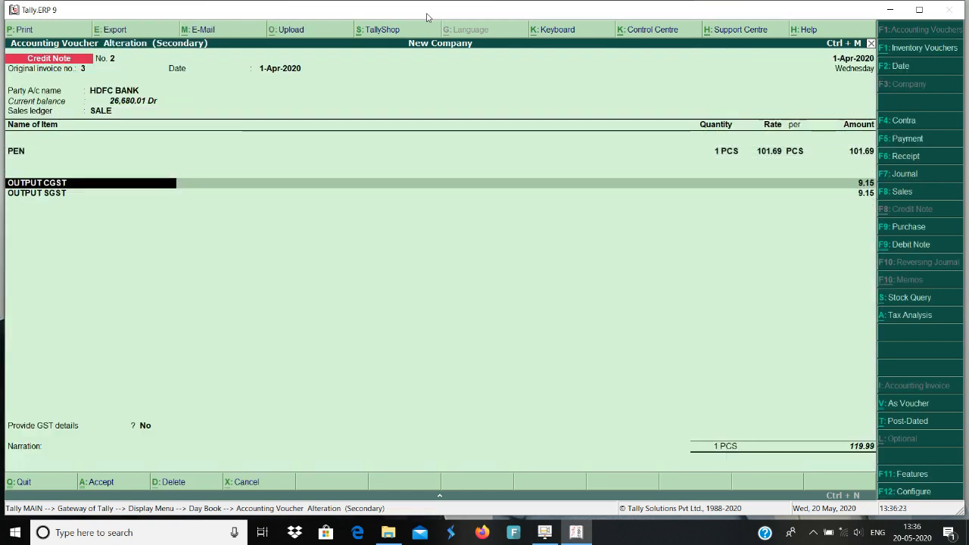
pyautogui.press('Return')
pyautogui.press('Return')
pyautogui.press('Return')
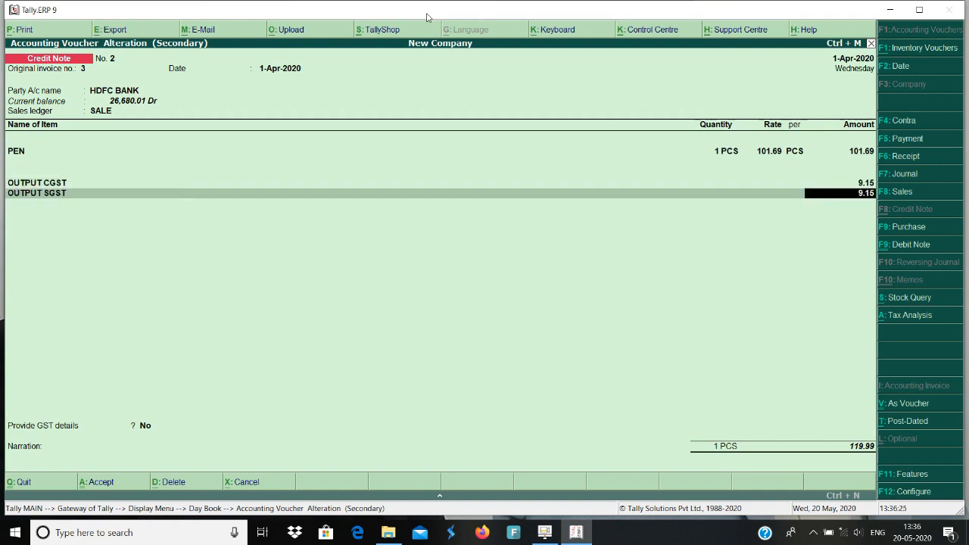
pyautogui.press('Return')
pyautogui.press('Return')
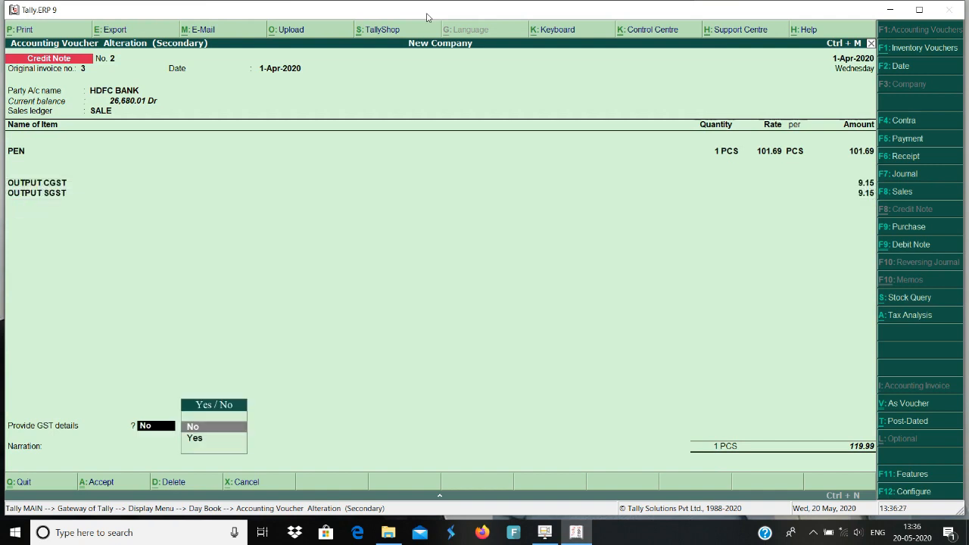
# Provide GST details for Credit Note no. 2 with 01-Sales Return as the reason for issuing it, and save the note.
pyautogui.press('y')
pyautogui.press('Return')
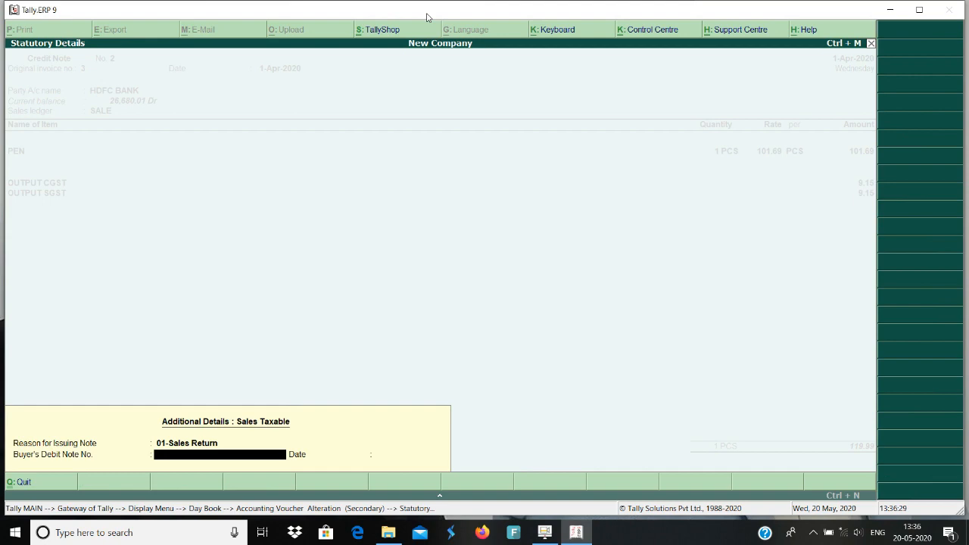
pyautogui.press('Return')
pyautogui.press('Return')
pyautogui.press('Return')
pyautogui.press('Return')
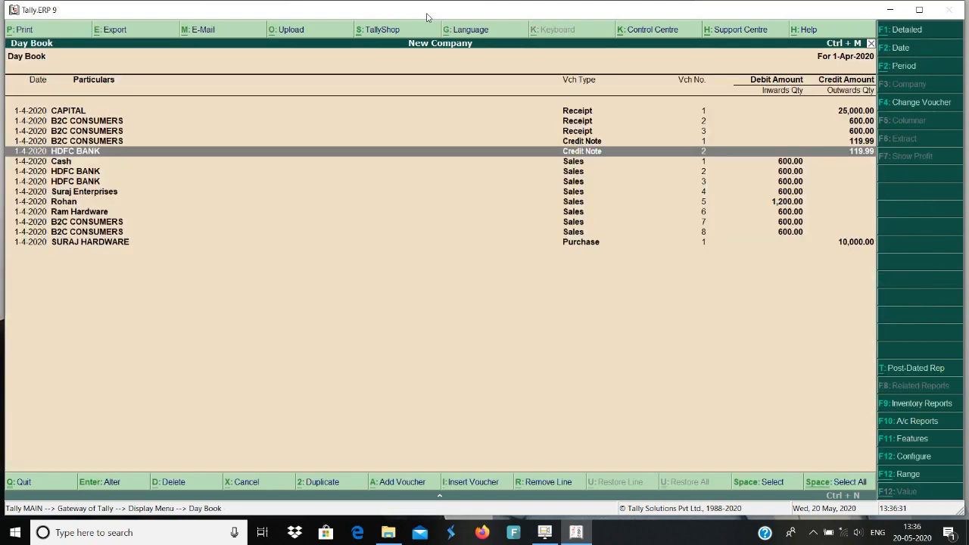